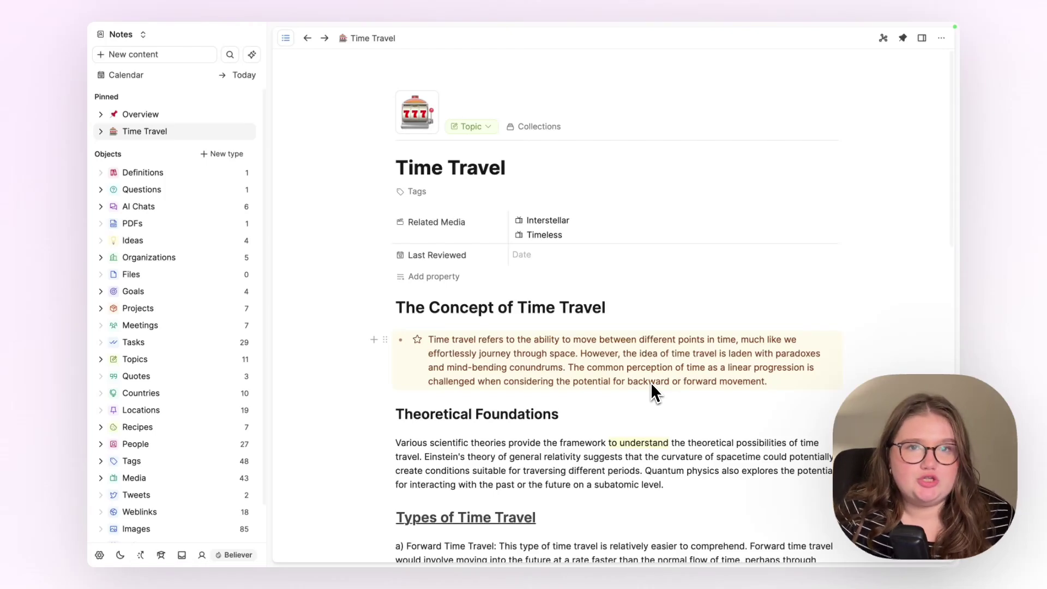
# Add and then remove an empty block above The Concept of Time Travel heading
pyautogui.scroll(-2, 448, 220)
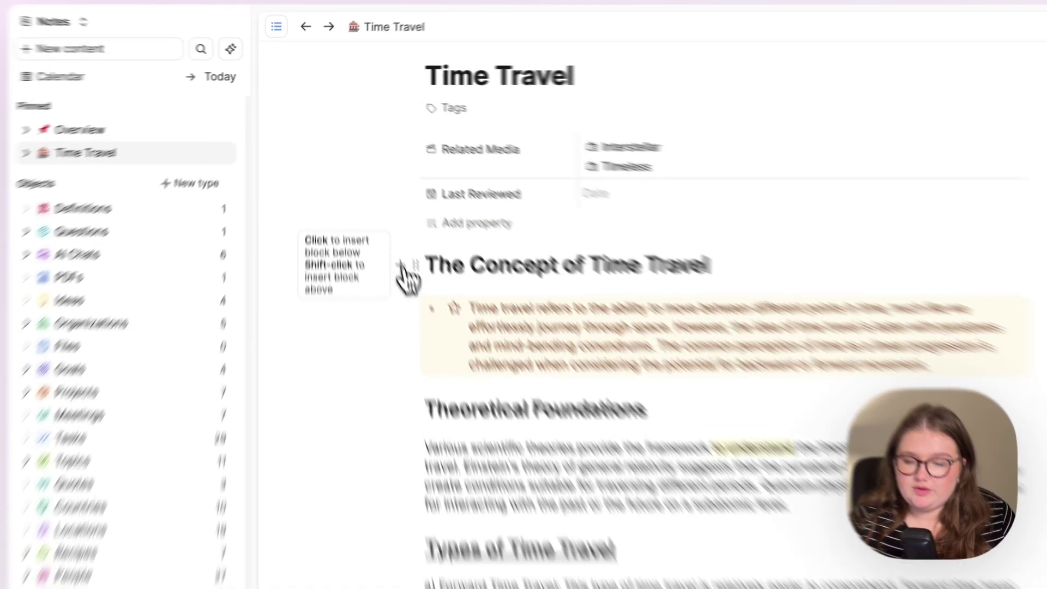
pyautogui.click(378, 216)
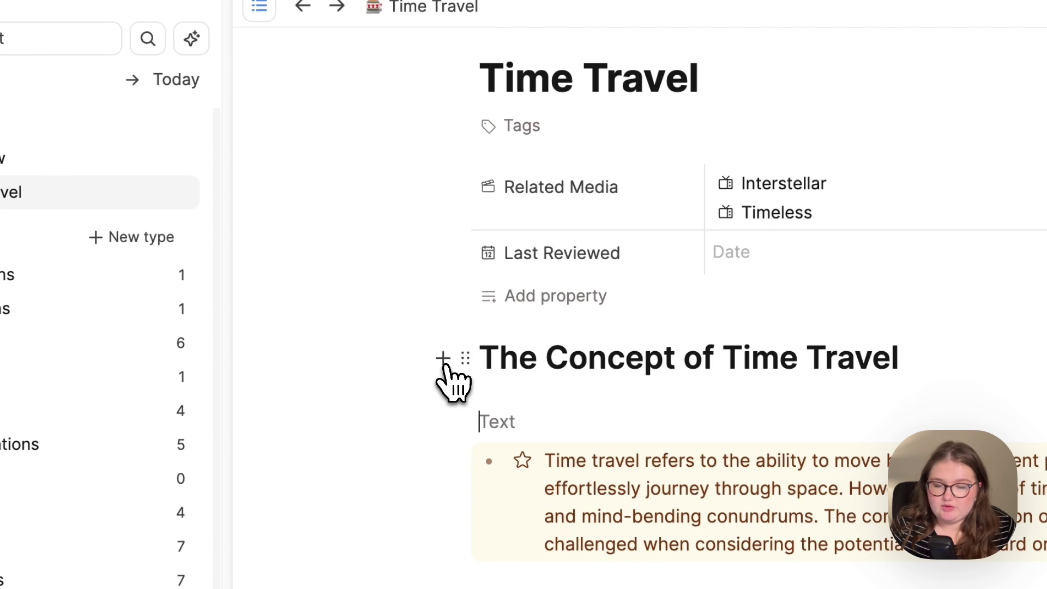
pyautogui.keyDown('alt'); pyautogui.click(443, 358); pyautogui.keyUp('alt')
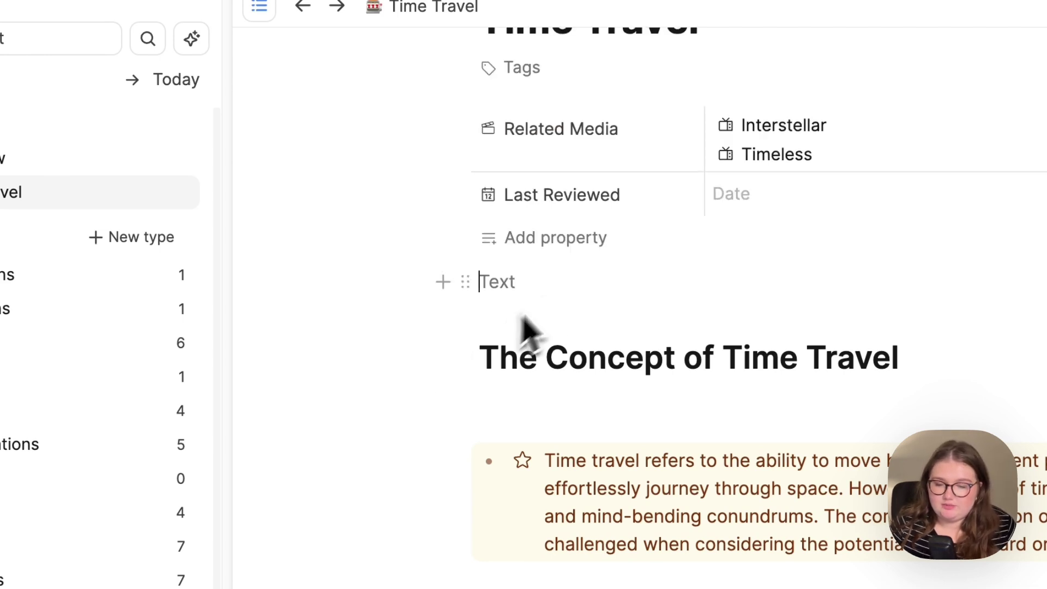
pyautogui.press('BackSpace')
# Delete the empty block under the heading and bring up the heading's block options
pyautogui.scroll(-2, 561, 304)
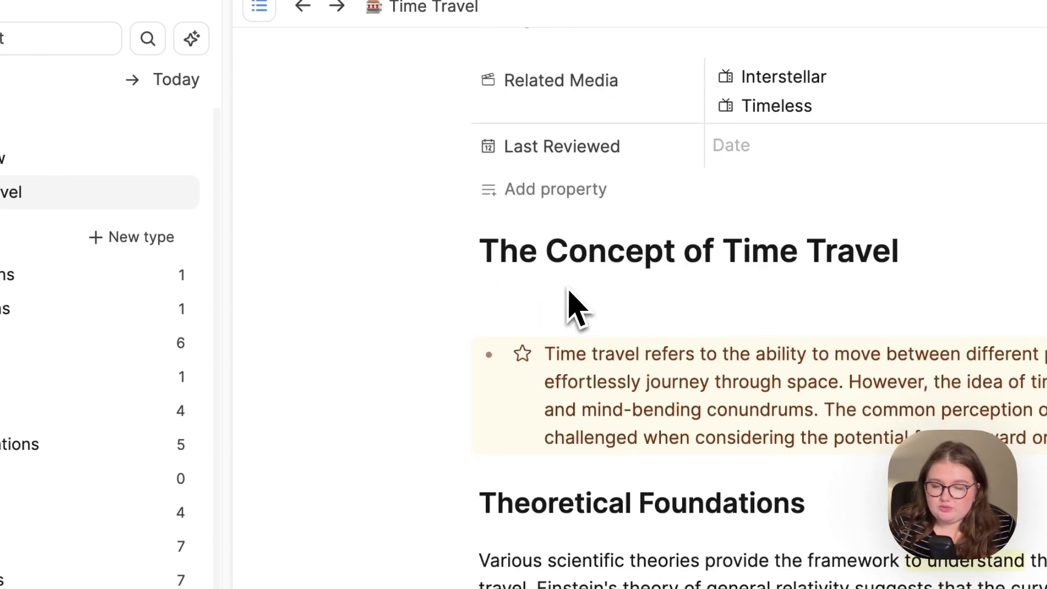
pyautogui.click(560, 303)
pyautogui.press('BackSpace')
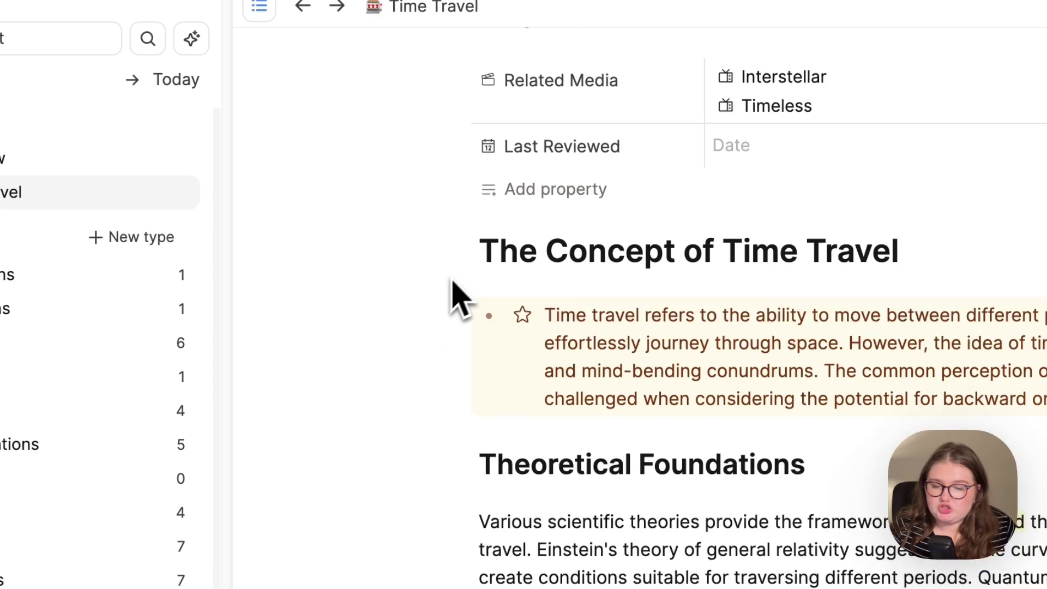
pyautogui.click(467, 253)
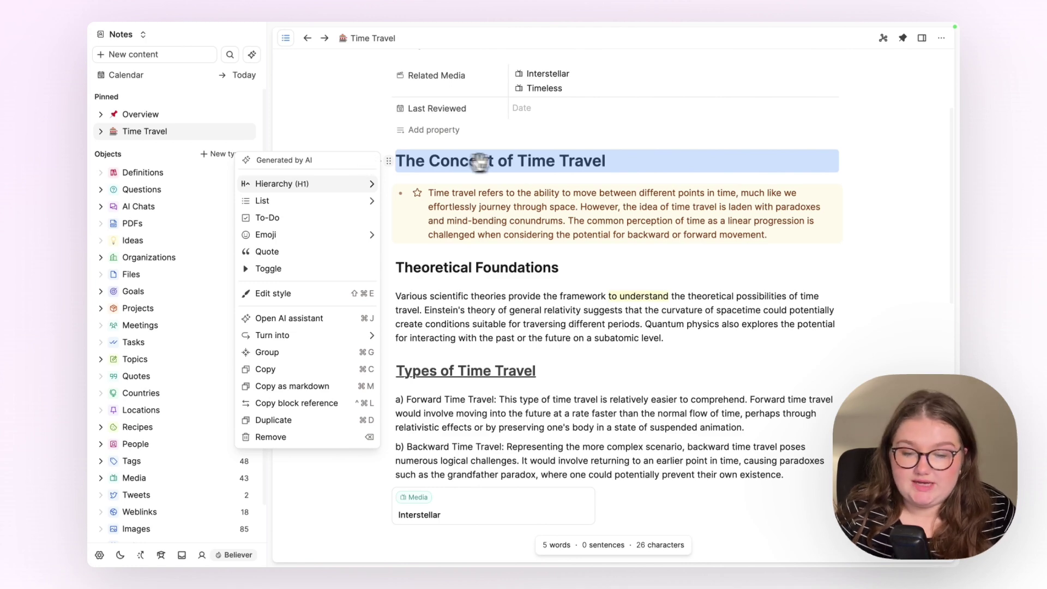
# Switch the Time Travel note to the wide layout
pyautogui.click(778, 159)
pyautogui.scroll(3, 692, 203)
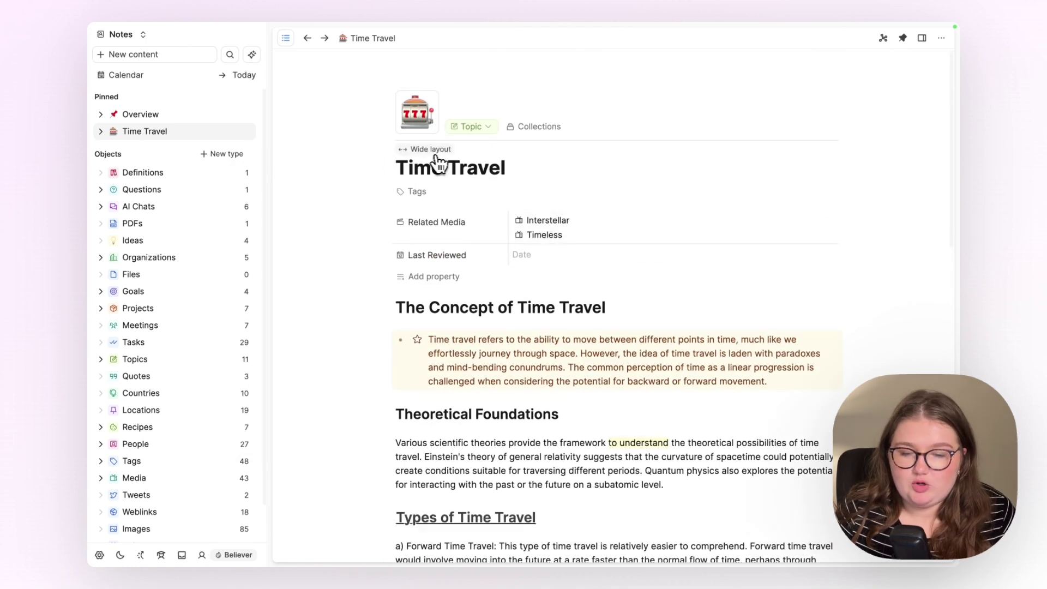
pyautogui.click(429, 157)
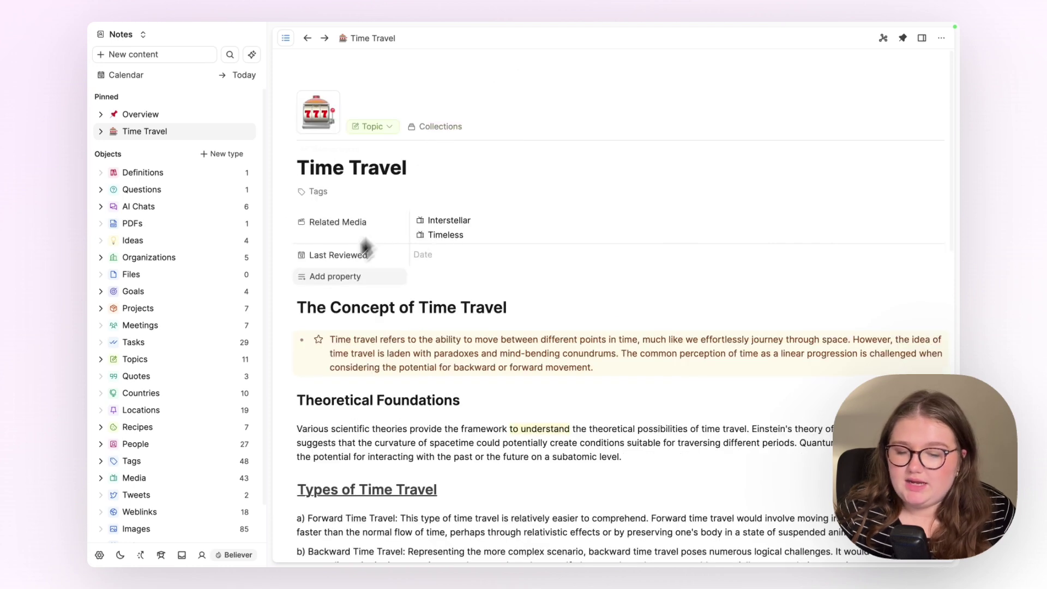
# Try H2, H3 and Small on The Concept of Time Travel heading, then keep it at H1
pyautogui.click(292, 303)
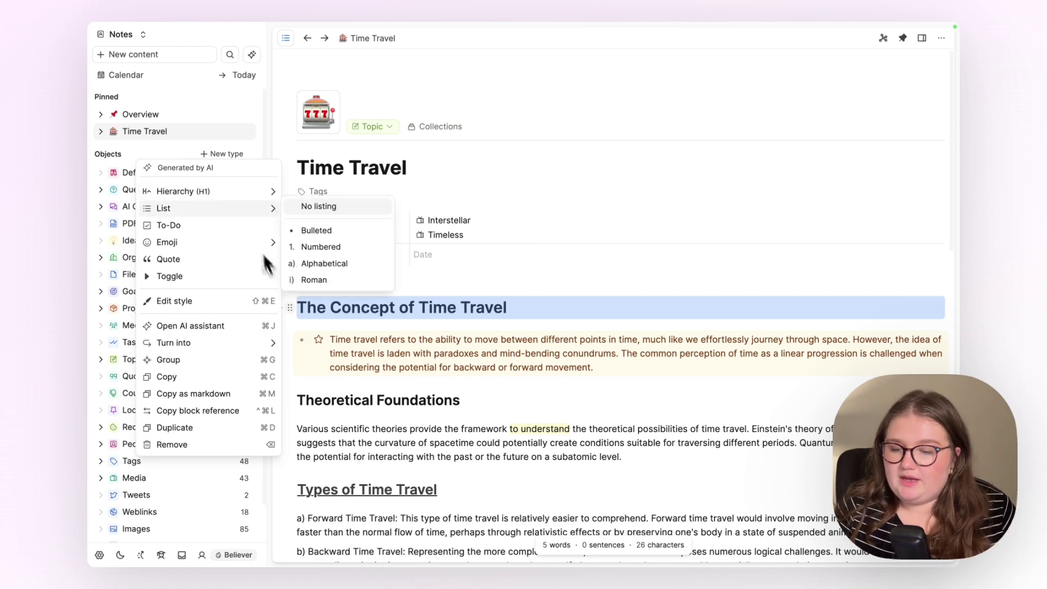
pyautogui.moveTo(245, 197)
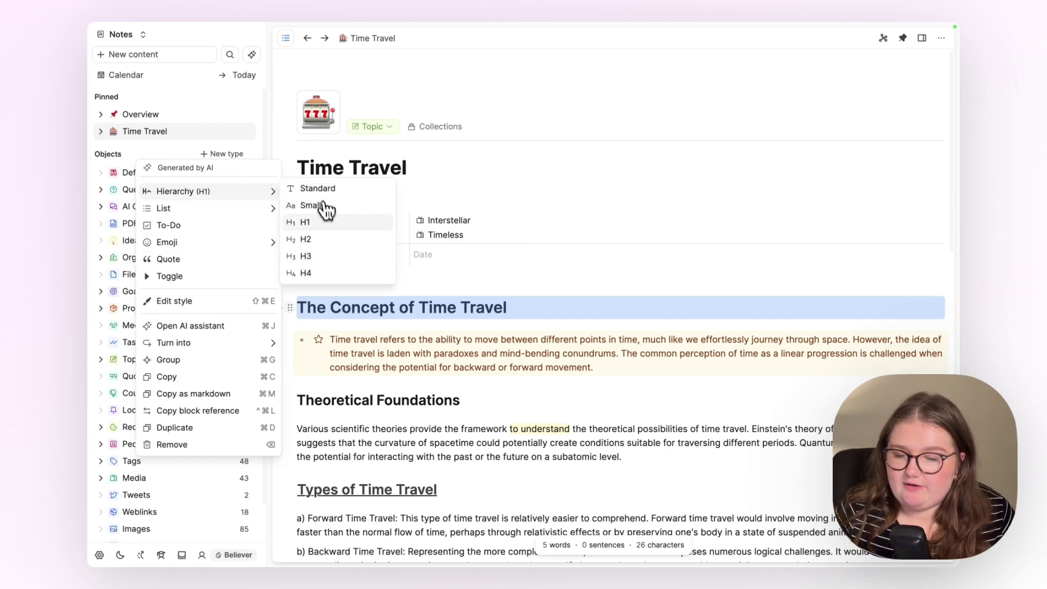
pyautogui.click(325, 240)
pyautogui.click(326, 256)
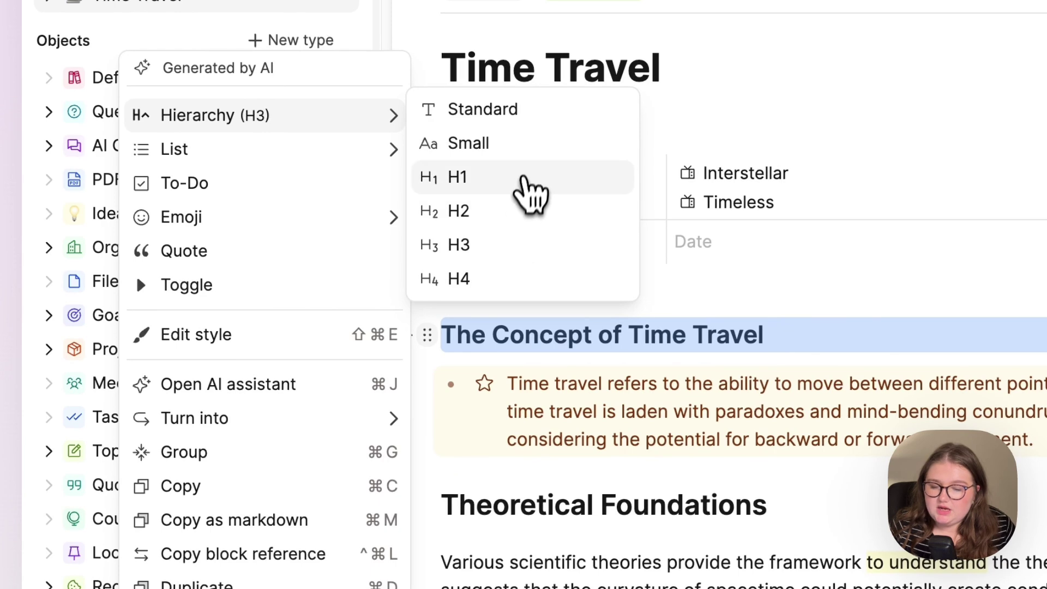
pyautogui.click(532, 180)
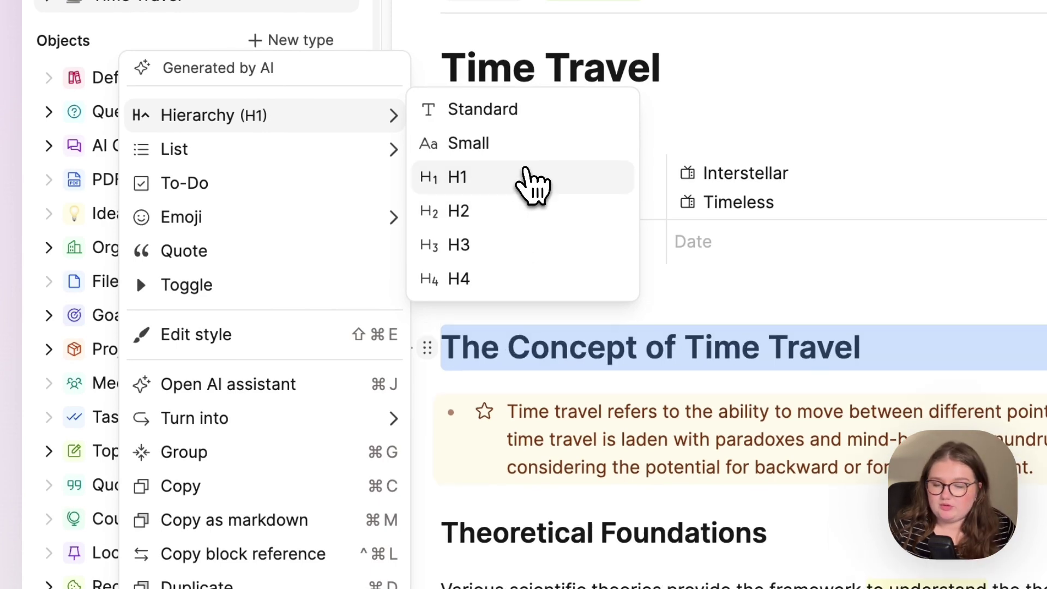
pyautogui.click(528, 143)
pyautogui.click(518, 186)
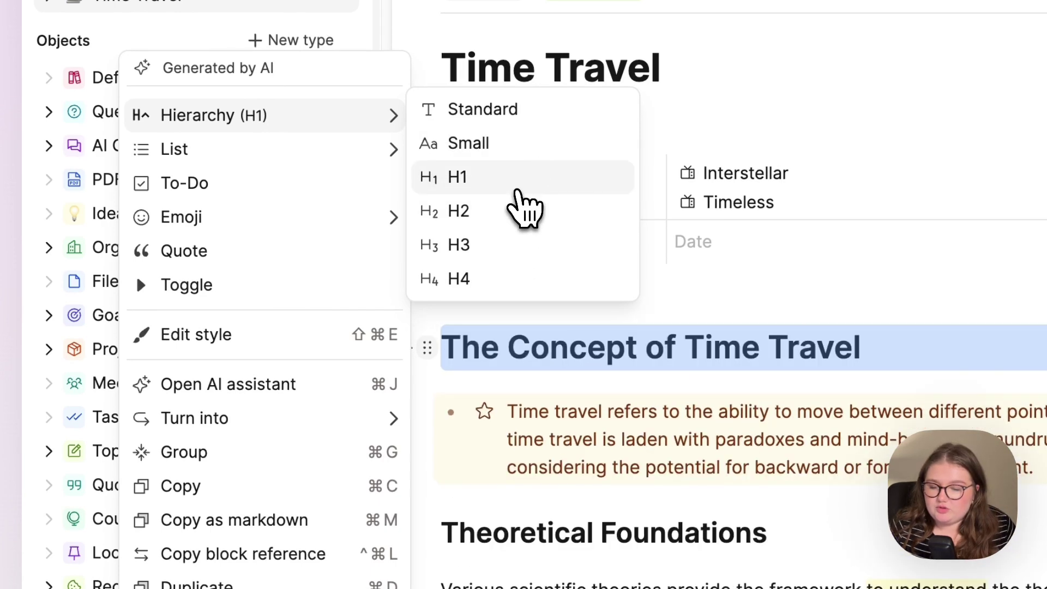
pyautogui.moveTo(322, 157)
pyautogui.click(499, 293)
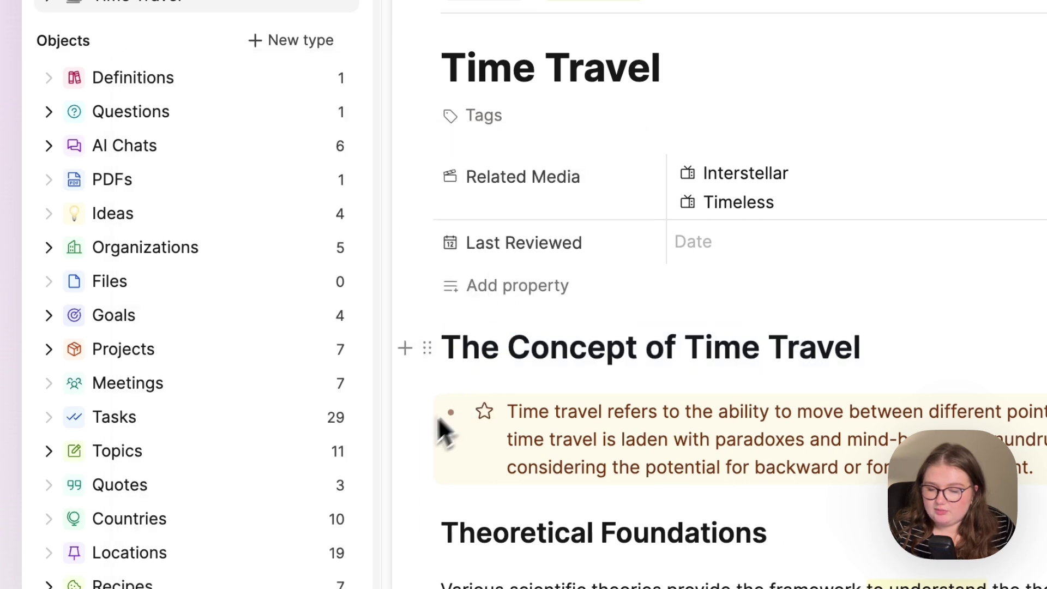
# Turn the Theoretical Foundations paragraph into a quote block
pyautogui.click(433, 413)
pyautogui.moveTo(357, 292)
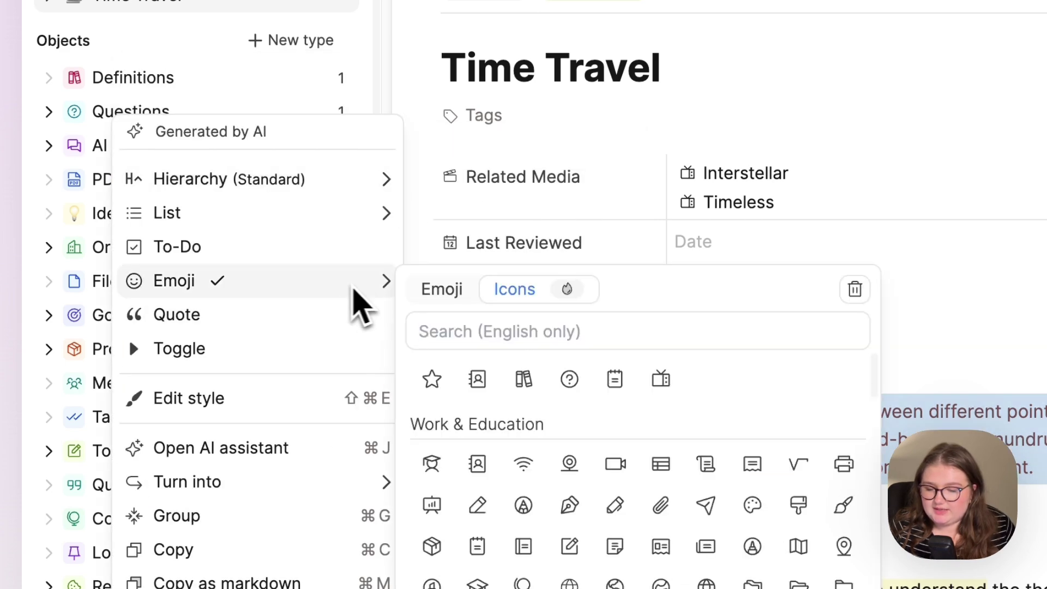
pyautogui.click(435, 355)
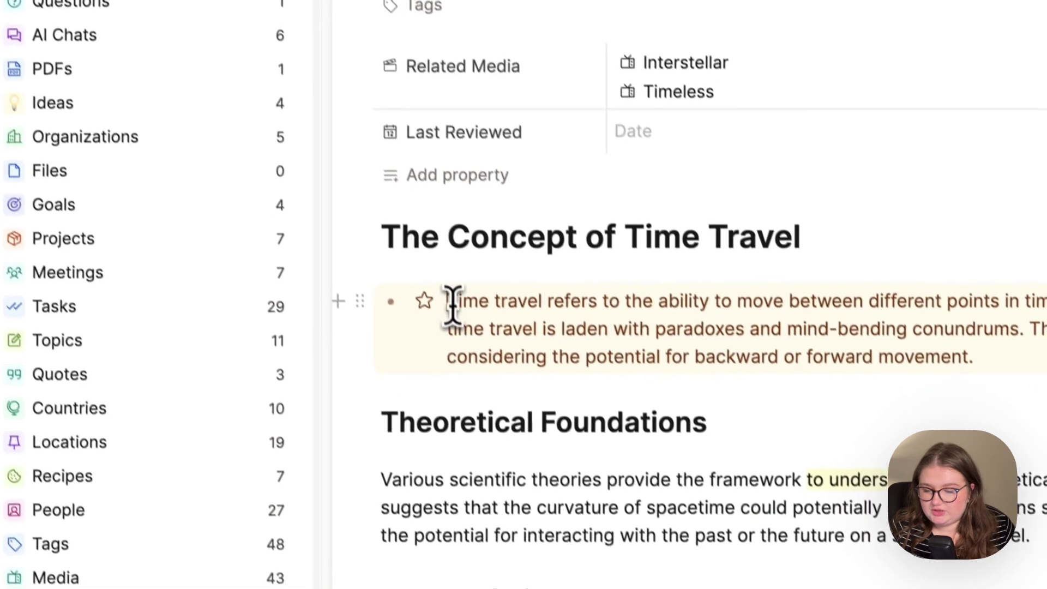
pyautogui.scroll(-2, 441, 281)
pyautogui.click(356, 344)
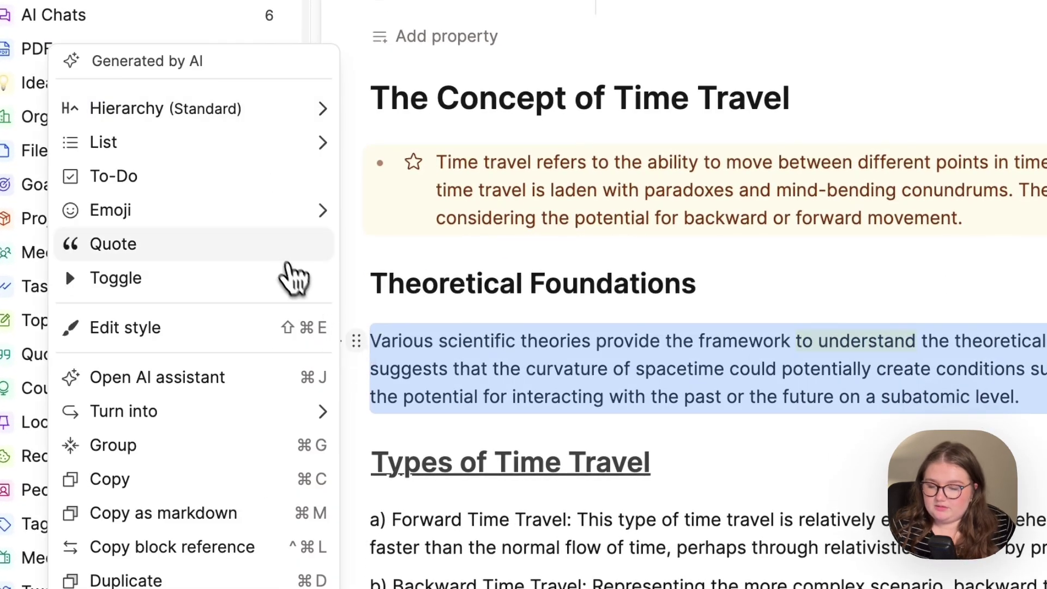
pyautogui.click(302, 248)
pyautogui.click(543, 375)
pyautogui.scroll(-3, 543, 379)
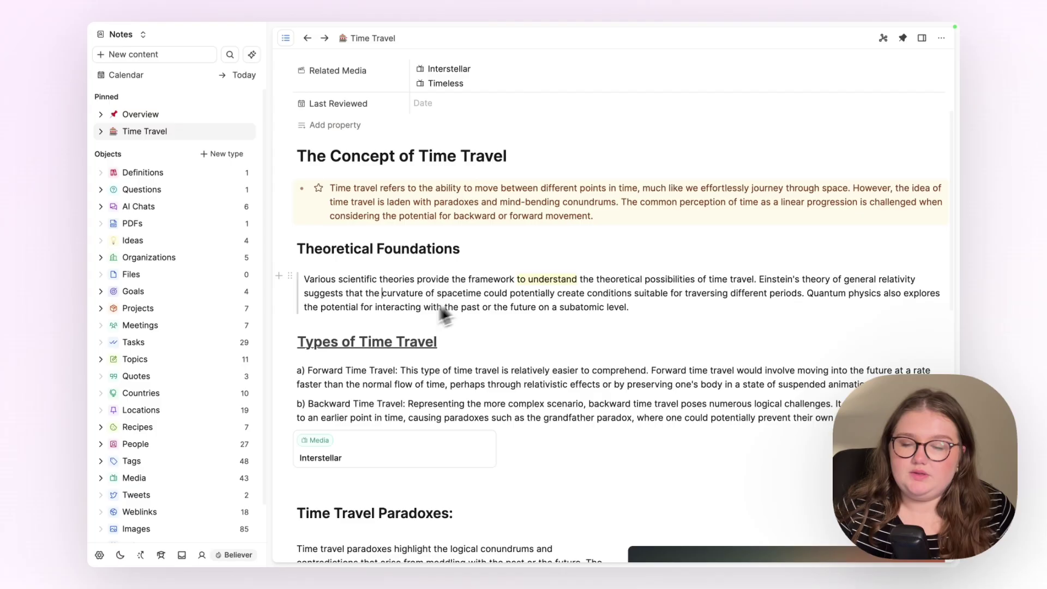
# Bring up the starred callout's style settings and close them unchanged
pyautogui.click(286, 188)
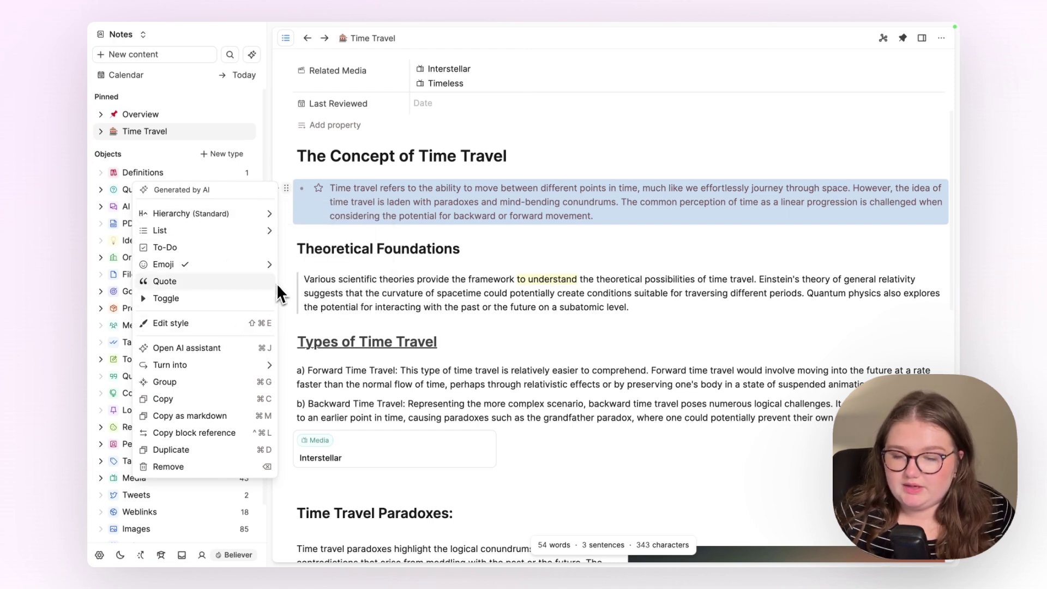
pyautogui.click(312, 240)
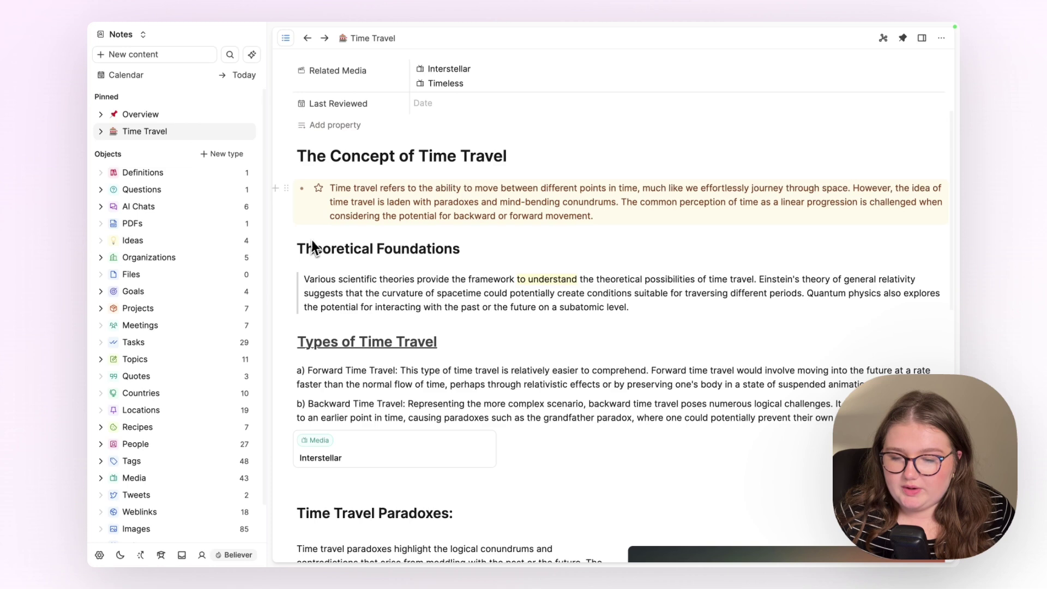
pyautogui.click(289, 189)
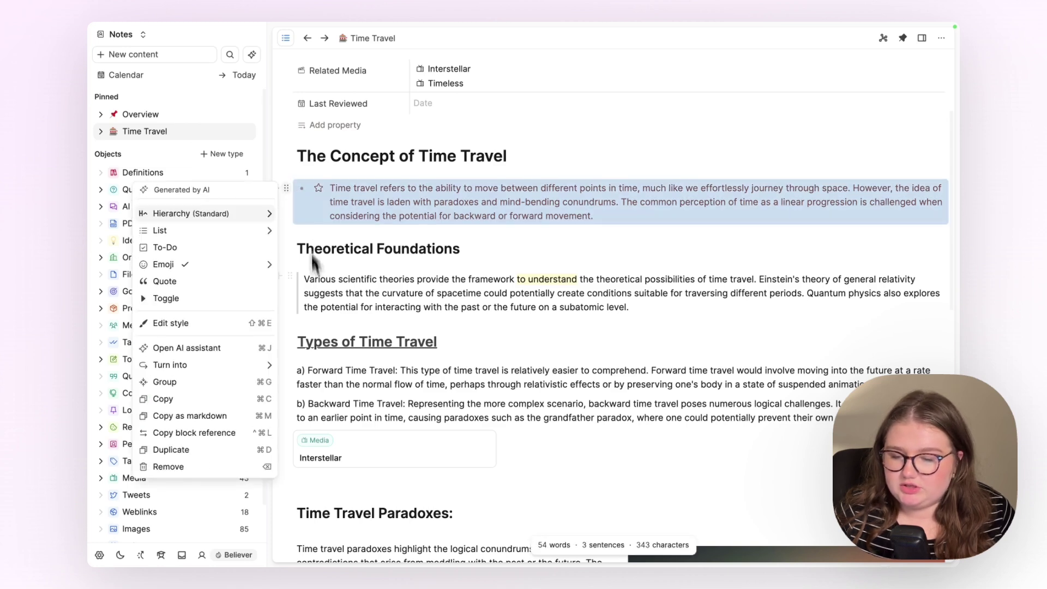
pyautogui.click(255, 328)
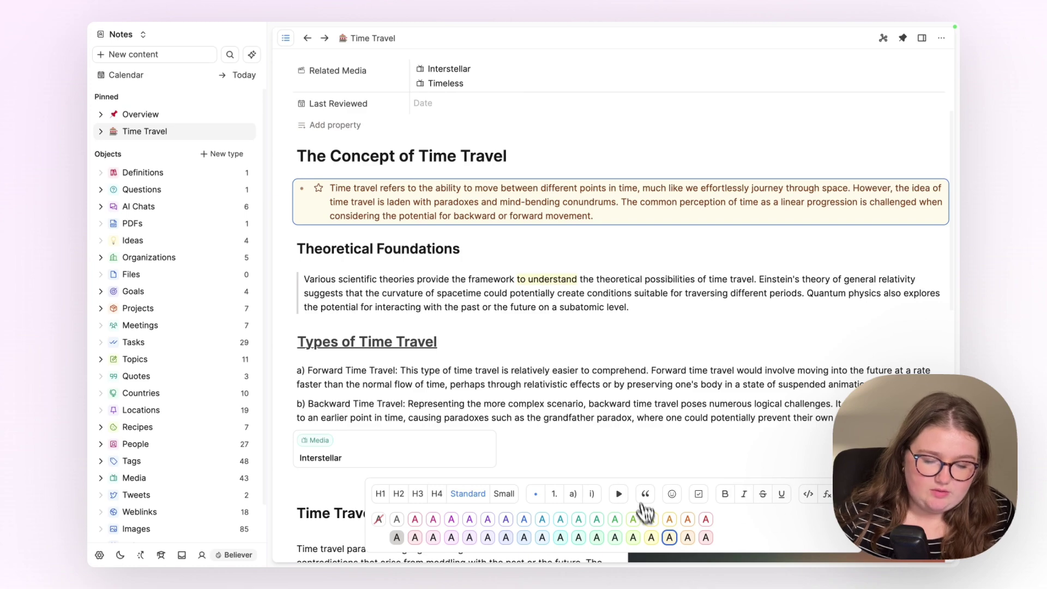
pyautogui.click(636, 339)
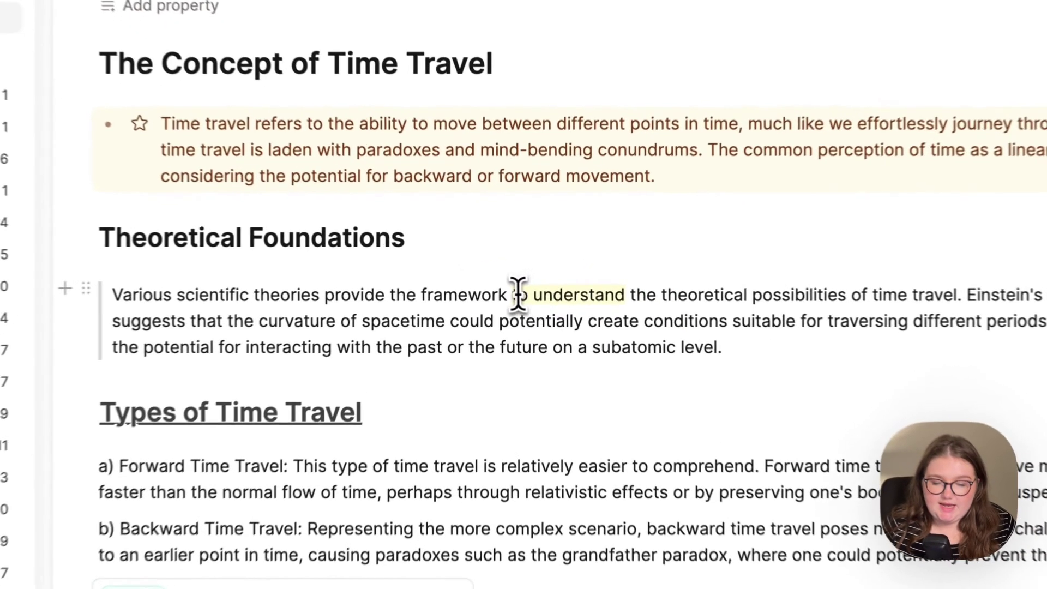
pyautogui.moveTo(517, 279); pyautogui.dragTo(630, 297)
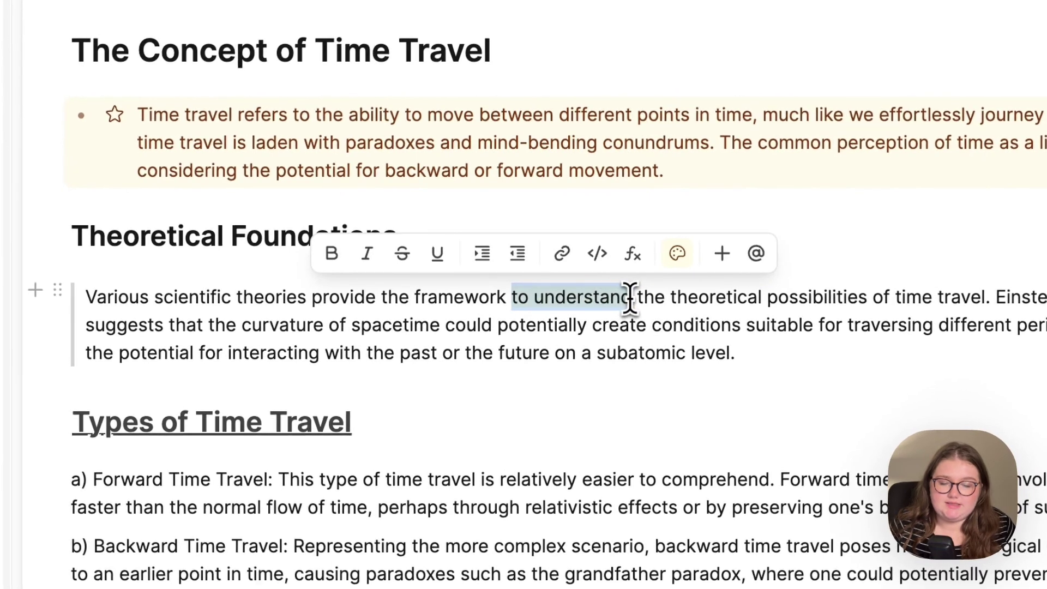
pyautogui.click(724, 343)
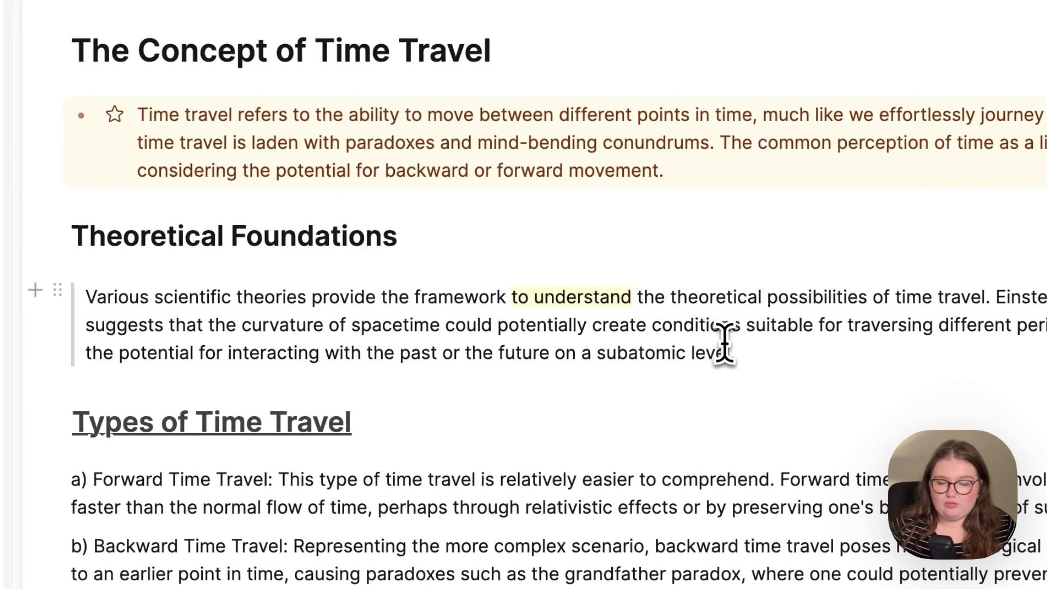
pyautogui.moveTo(511, 299); pyautogui.dragTo(633, 306)
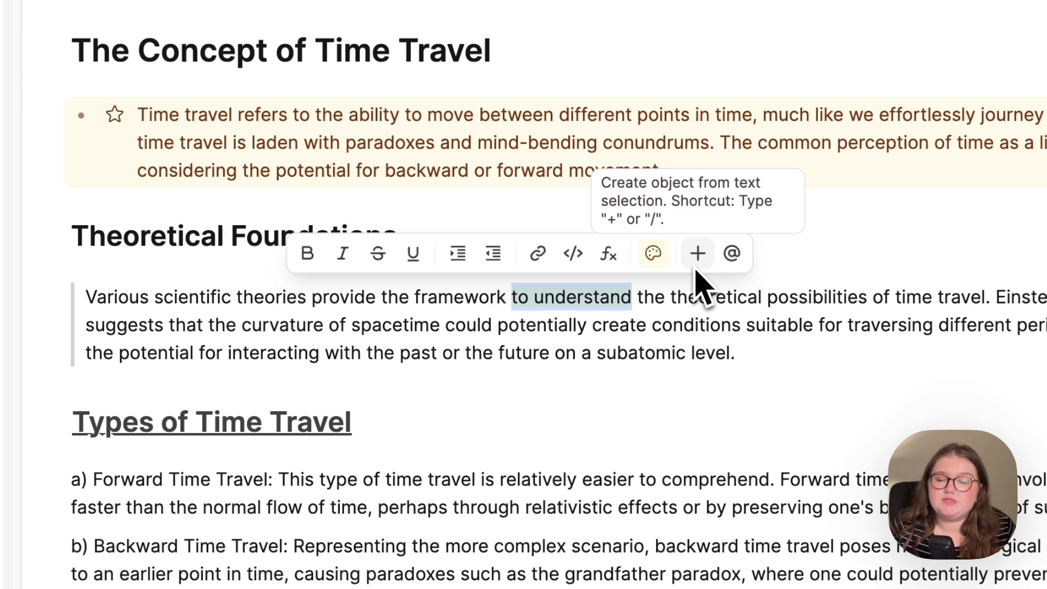
pyautogui.click(307, 253)
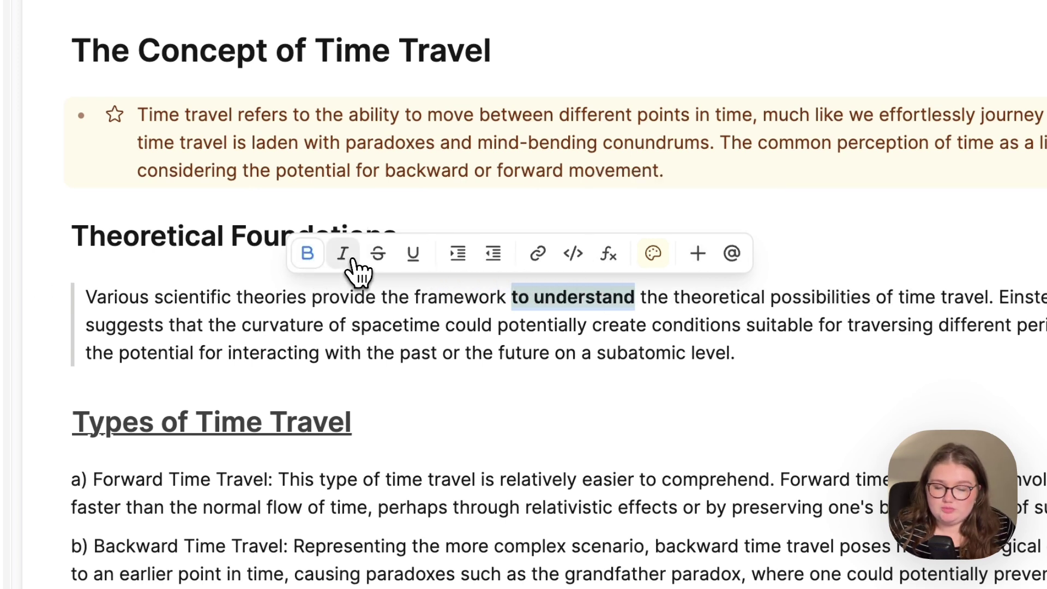
pyautogui.click(350, 256)
pyautogui.click(343, 257)
pyautogui.click(308, 253)
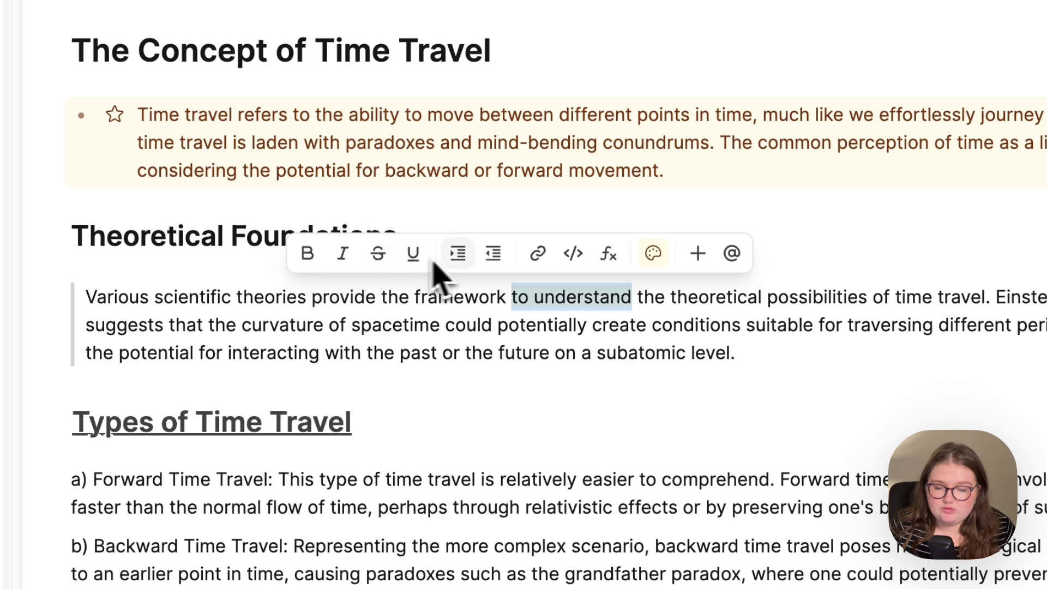
pyautogui.click(458, 253)
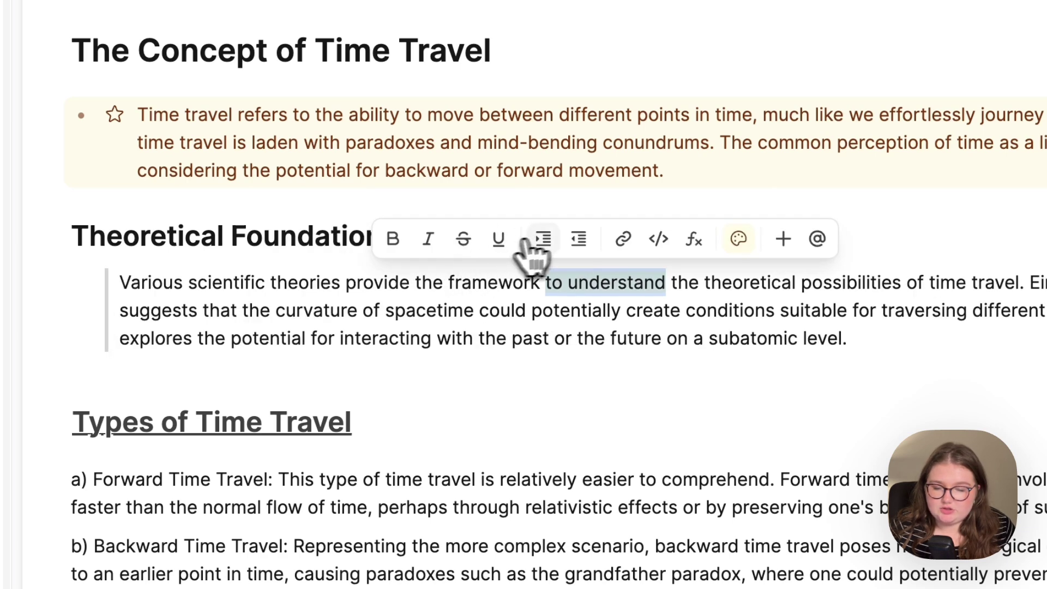
pyautogui.click(579, 239)
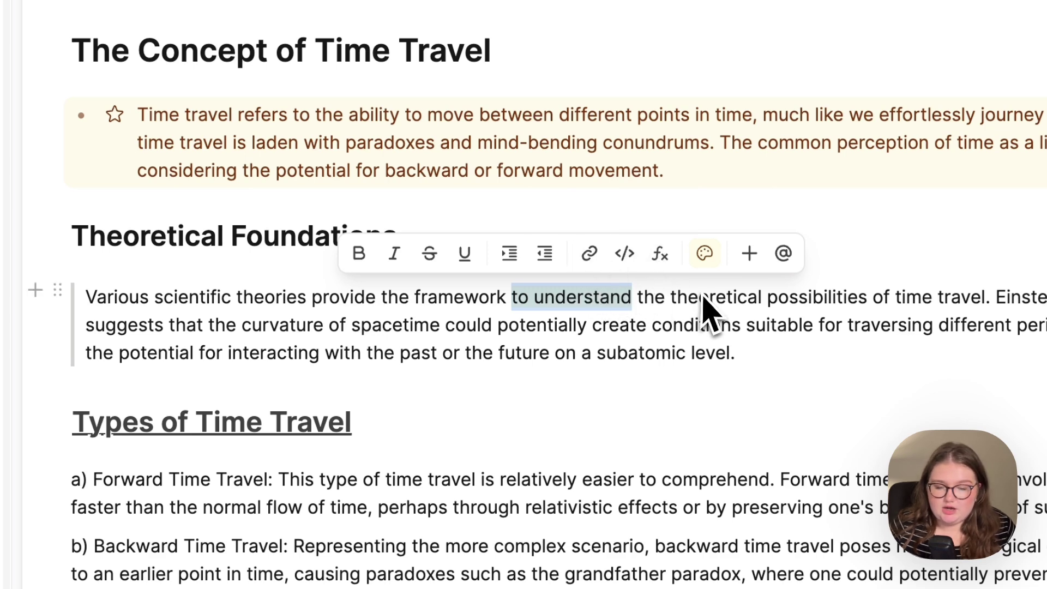
# Colour 'to understand' orange after trying green text and a purple background
pyautogui.click(705, 253)
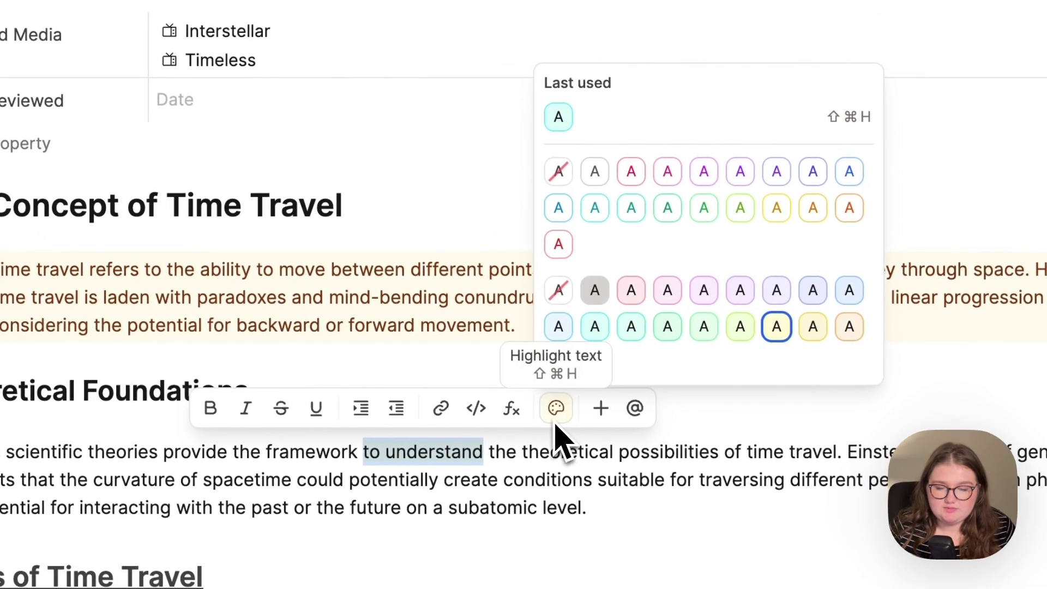
pyautogui.click(704, 213)
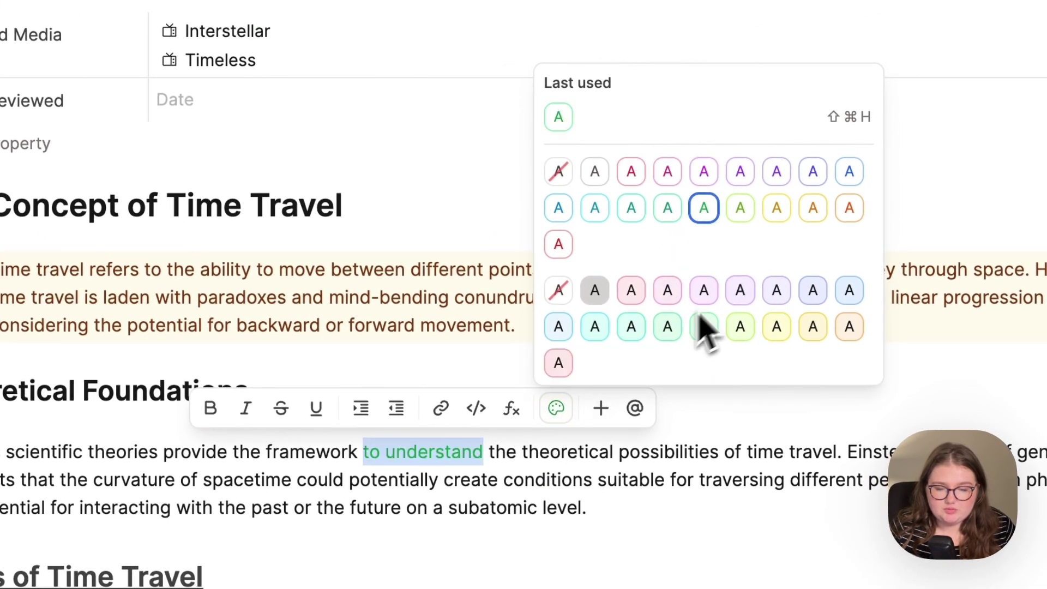
pyautogui.click(704, 292)
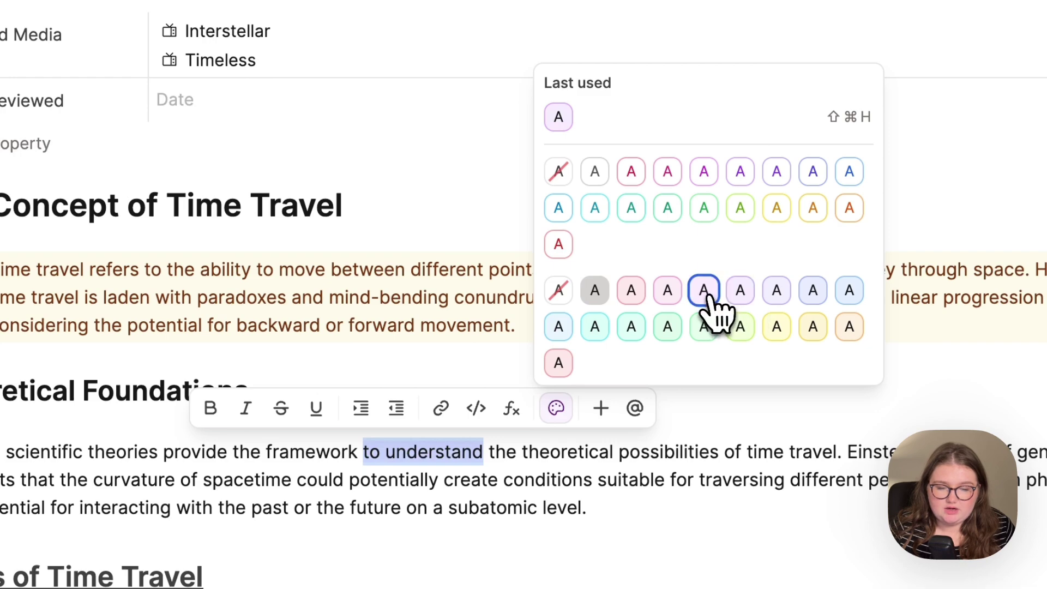
pyautogui.click(849, 207)
pyautogui.click(655, 540)
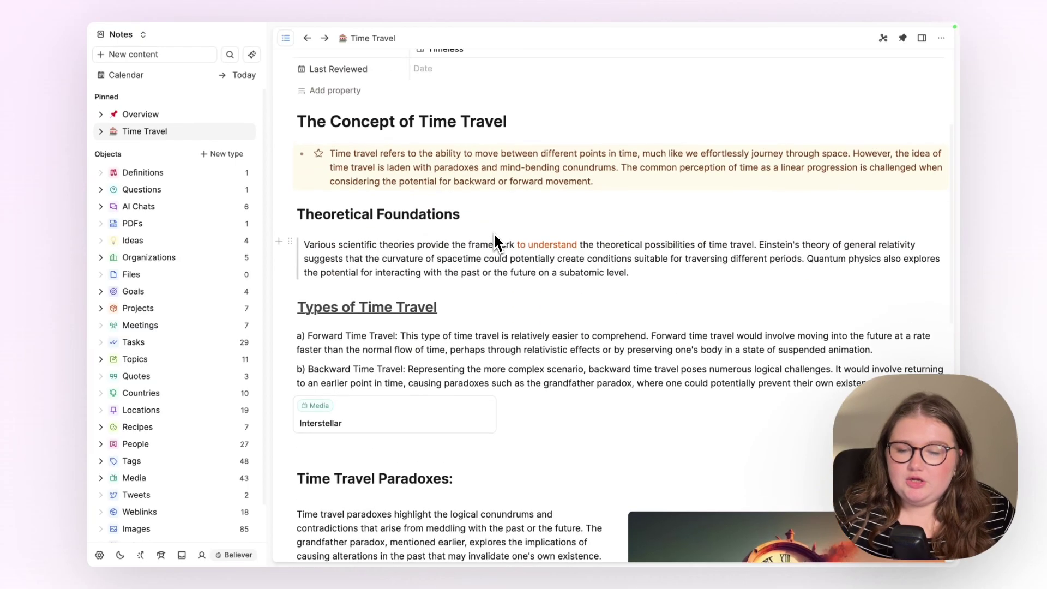
pyautogui.scroll(4, 349, 377)
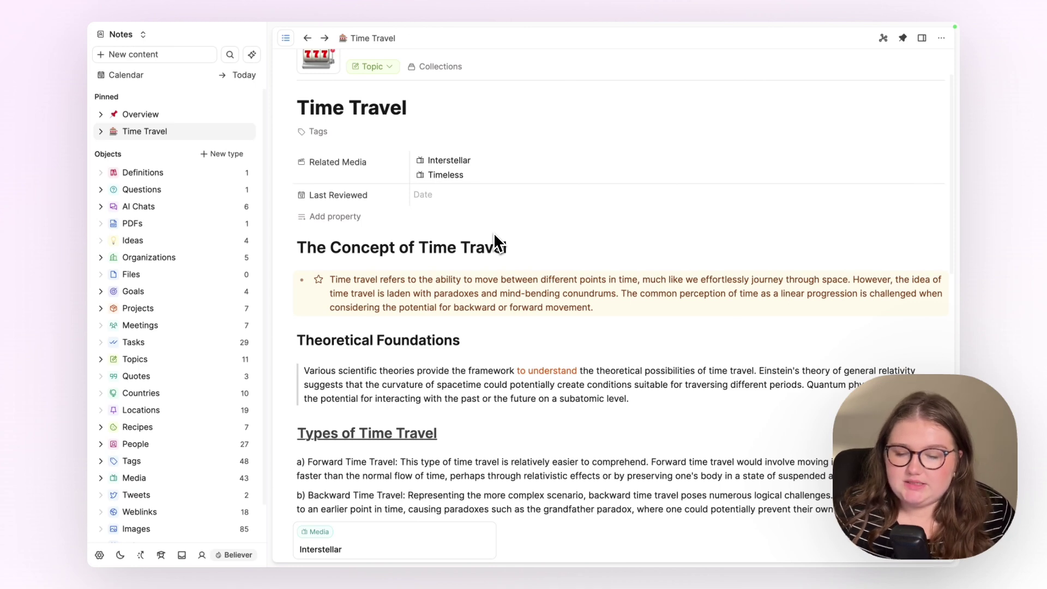
pyautogui.scroll(-2, 477, 278)
pyautogui.doubleClick(436, 228)
pyautogui.tripleClick(438, 229)
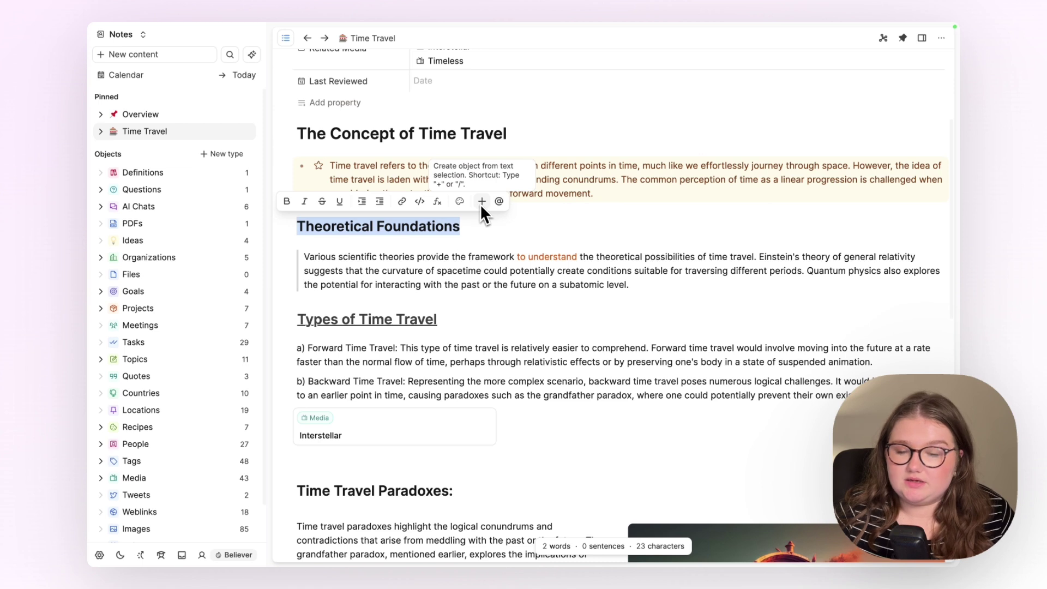
pyautogui.click(480, 297)
pyautogui.click(382, 325)
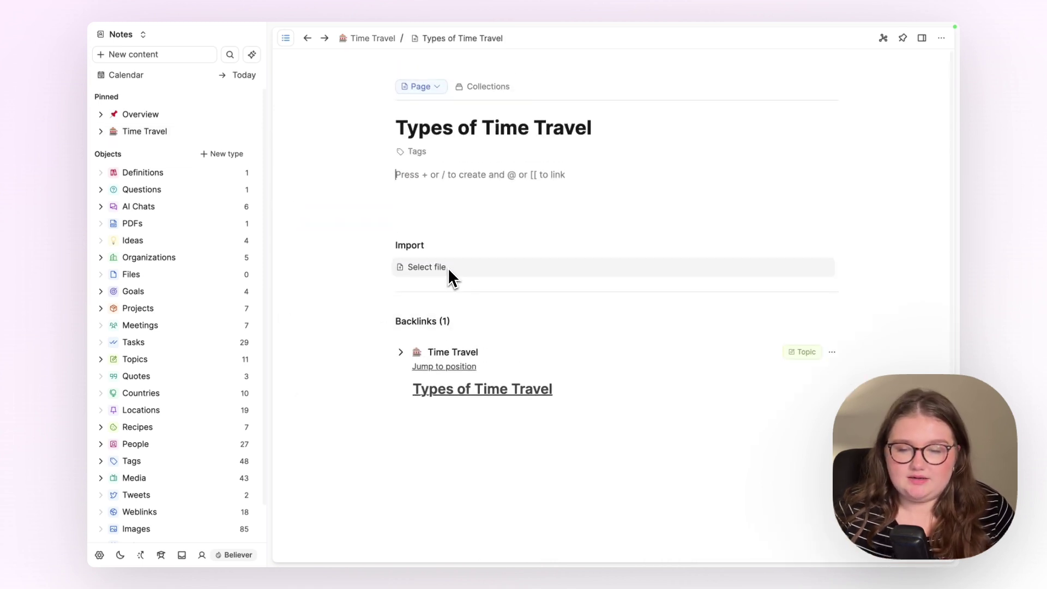
pyautogui.click(385, 38)
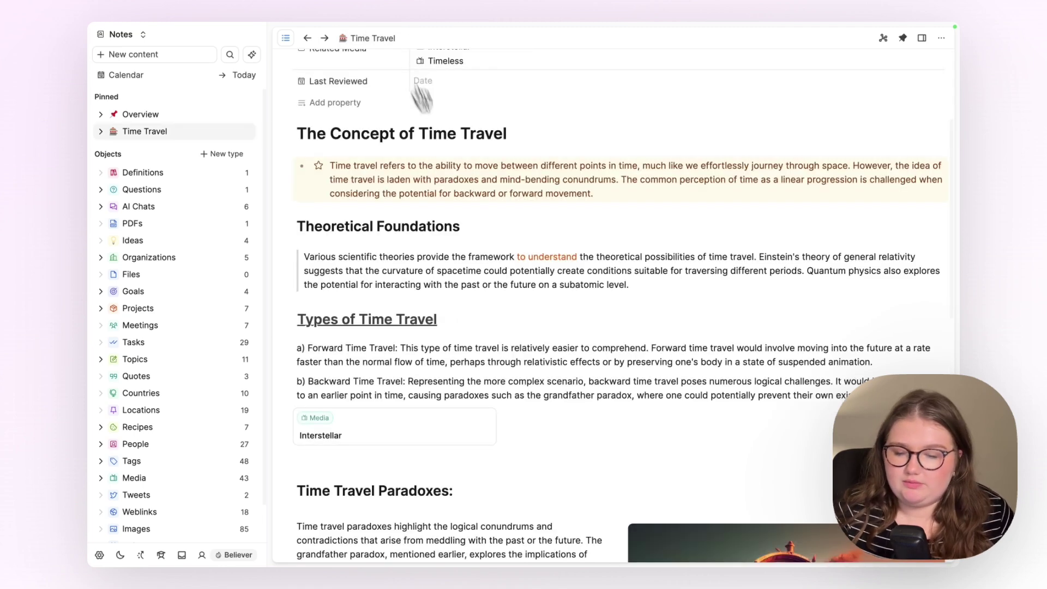
# Place the clock image in a column left of the paradoxes paragraph
pyautogui.scroll(-2, 431, 343)
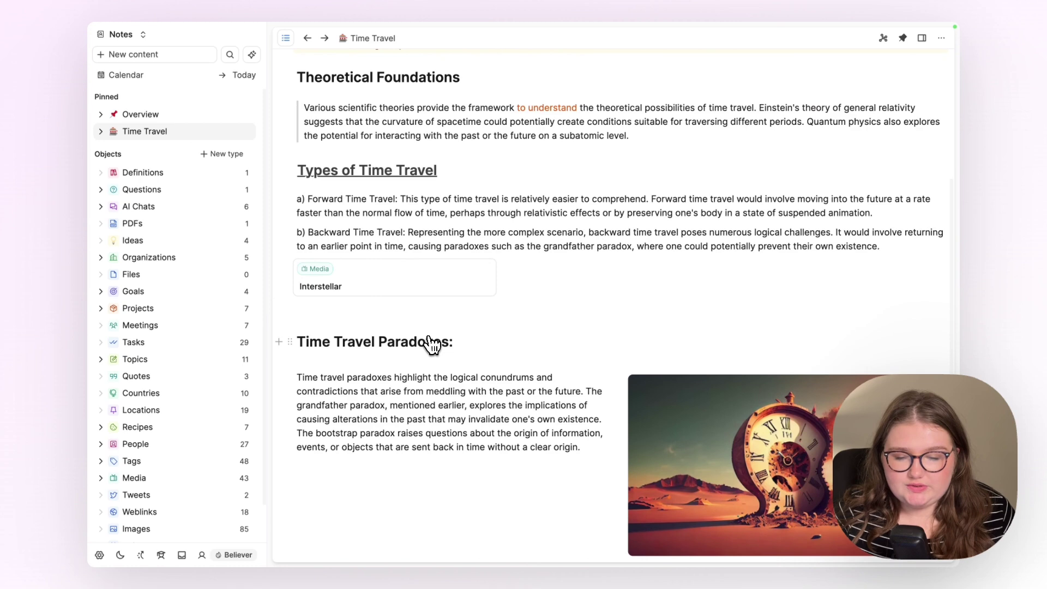
pyautogui.scroll(-2, 546, 322)
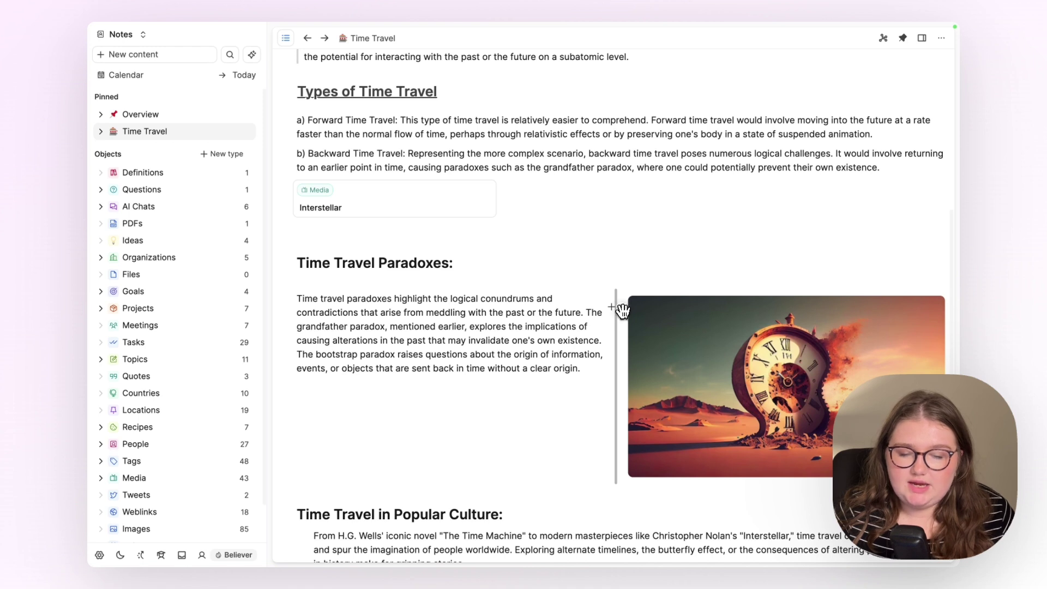
pyautogui.moveTo(622, 311); pyautogui.dragTo(543, 375)
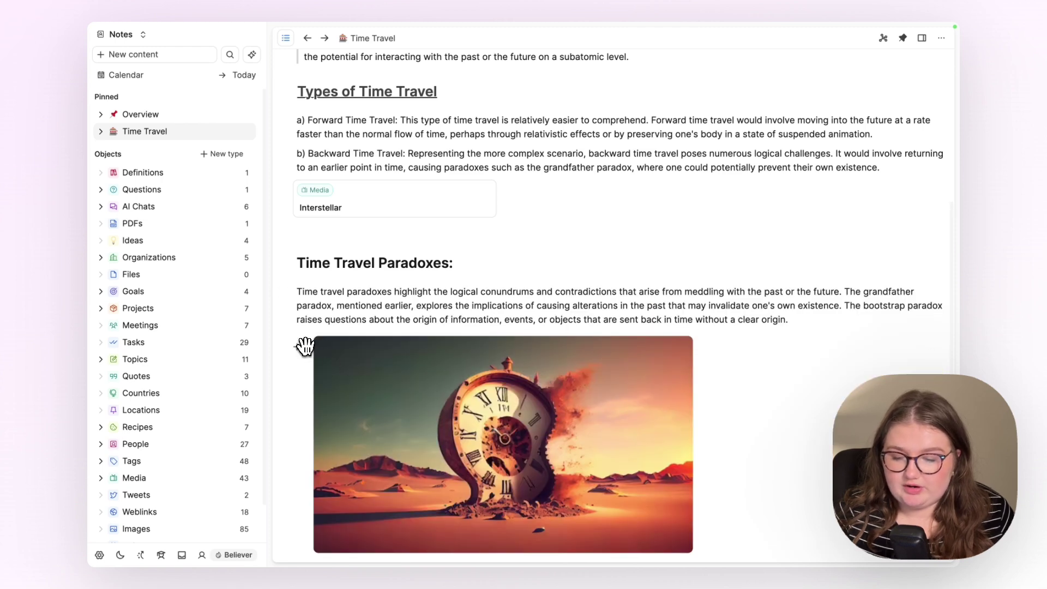
pyautogui.moveTo(305, 346); pyautogui.dragTo(303, 358)
pyautogui.moveTo(296, 316); pyautogui.dragTo(961, 336)
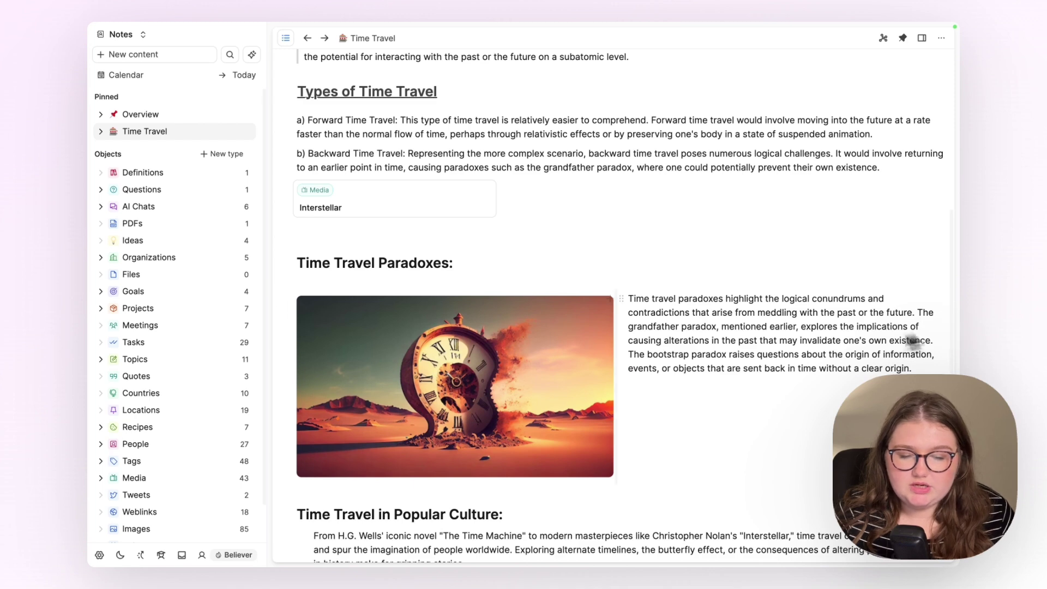
# Move the Time Travel in Popular Culture block into a column left of the image
pyautogui.scroll(-2, 807, 350)
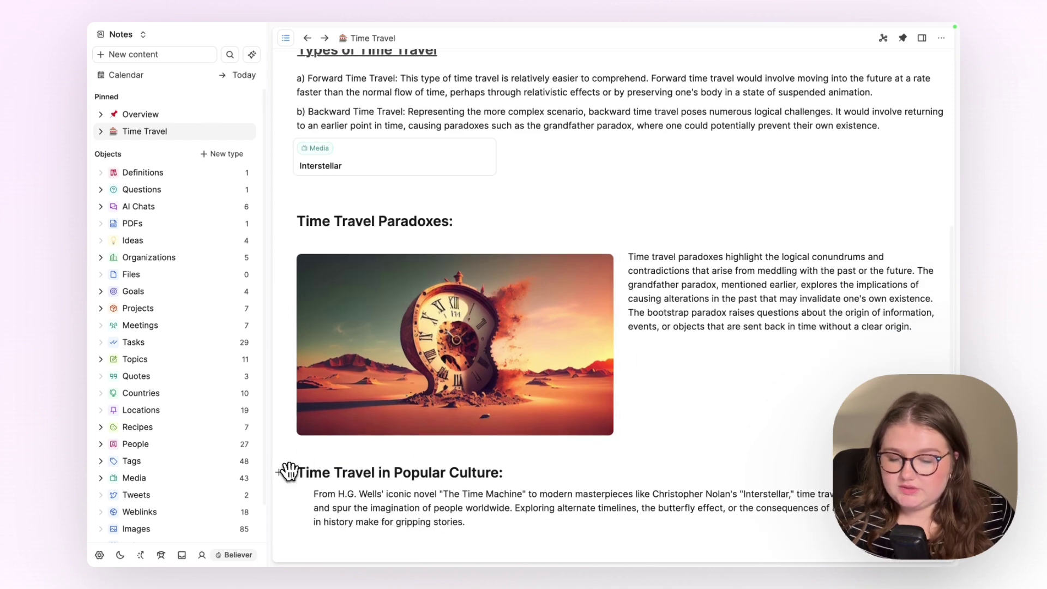
pyautogui.moveTo(285, 470); pyautogui.dragTo(295, 354)
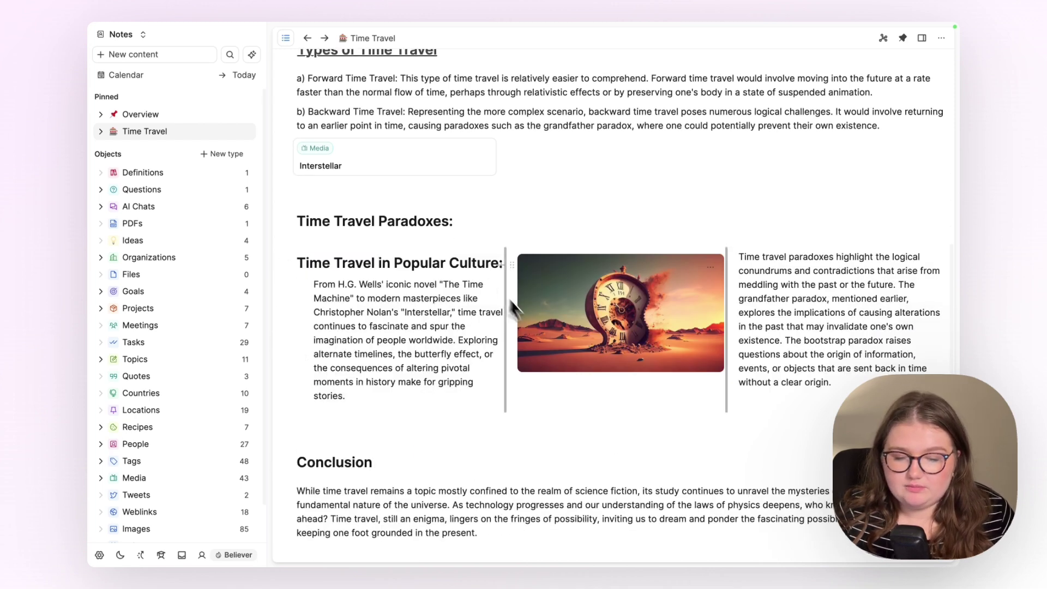
pyautogui.scroll(-2, 545, 333)
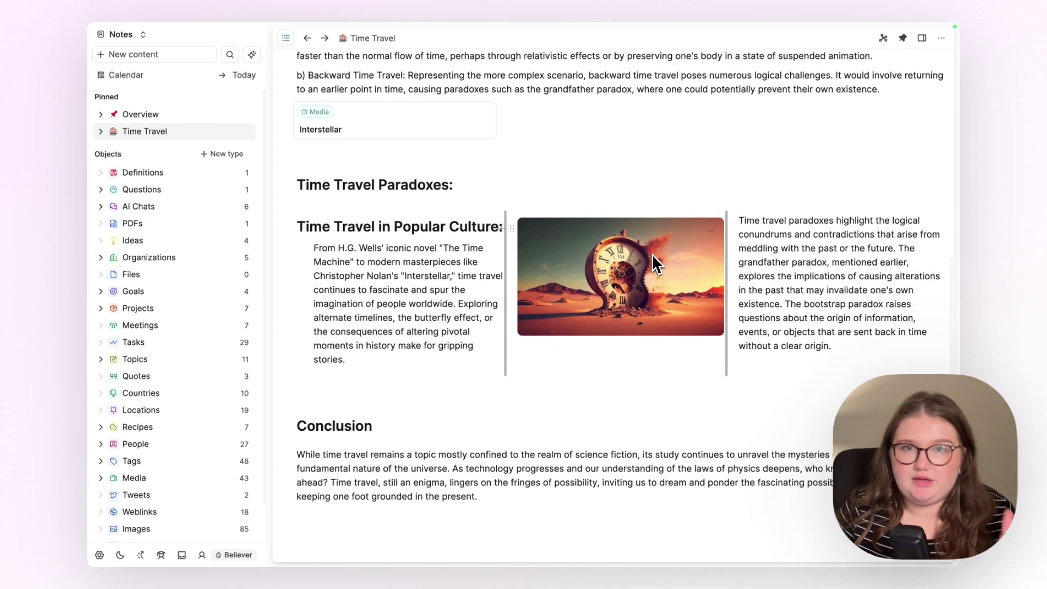
pyautogui.scroll(1, 650, 262)
# Remove the colon after 'Time Travel Paradoxes' and start an empty line below the Interstellar card
pyautogui.click(449, 204)
pyautogui.press('BackSpace')
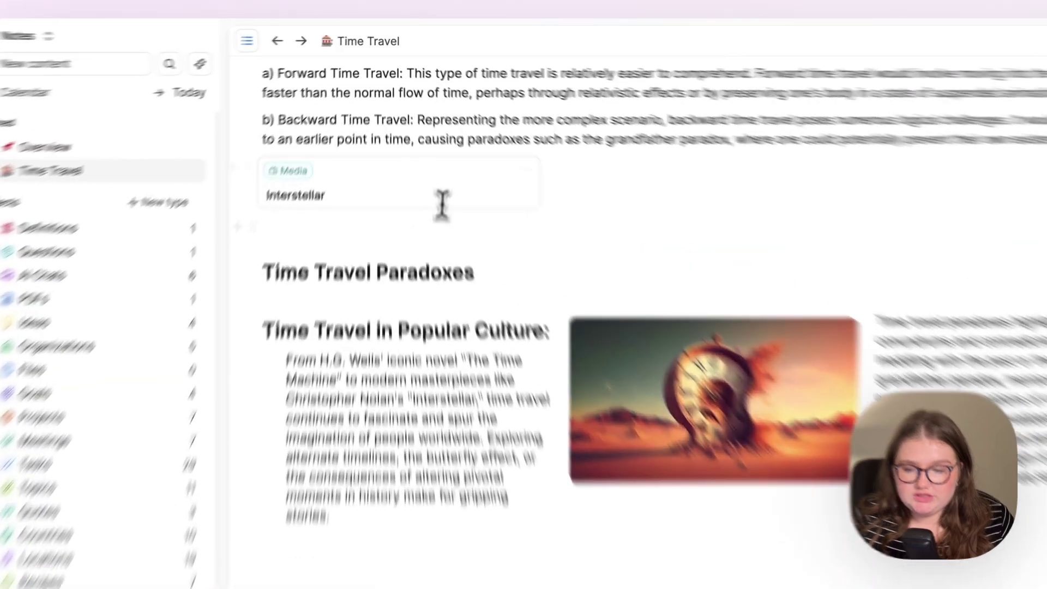
pyautogui.click(404, 173)
pyautogui.write('@')
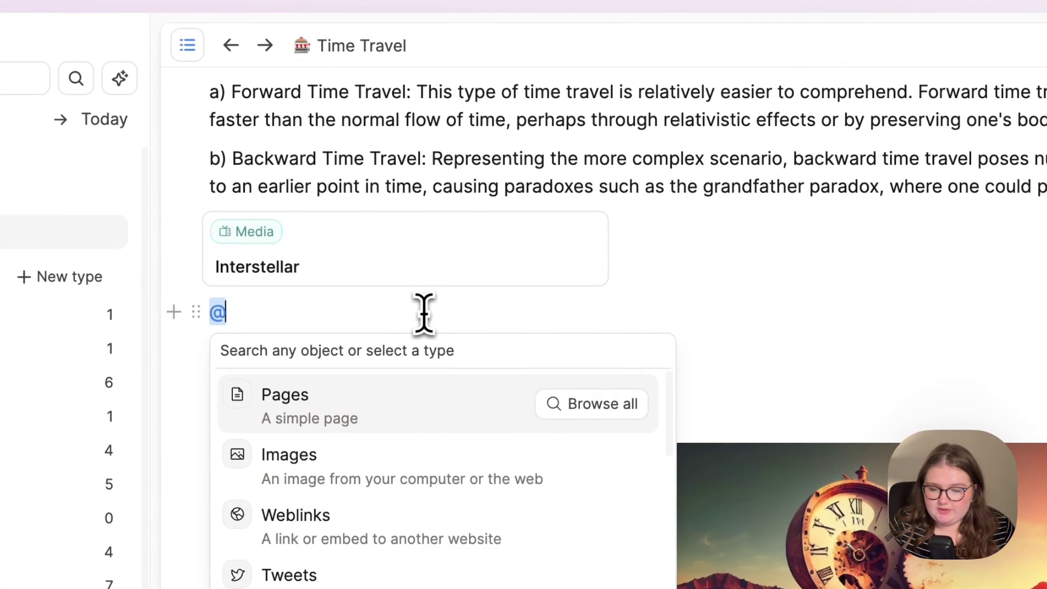
pyautogui.press('BackSpace')
pyautogui.write('[')
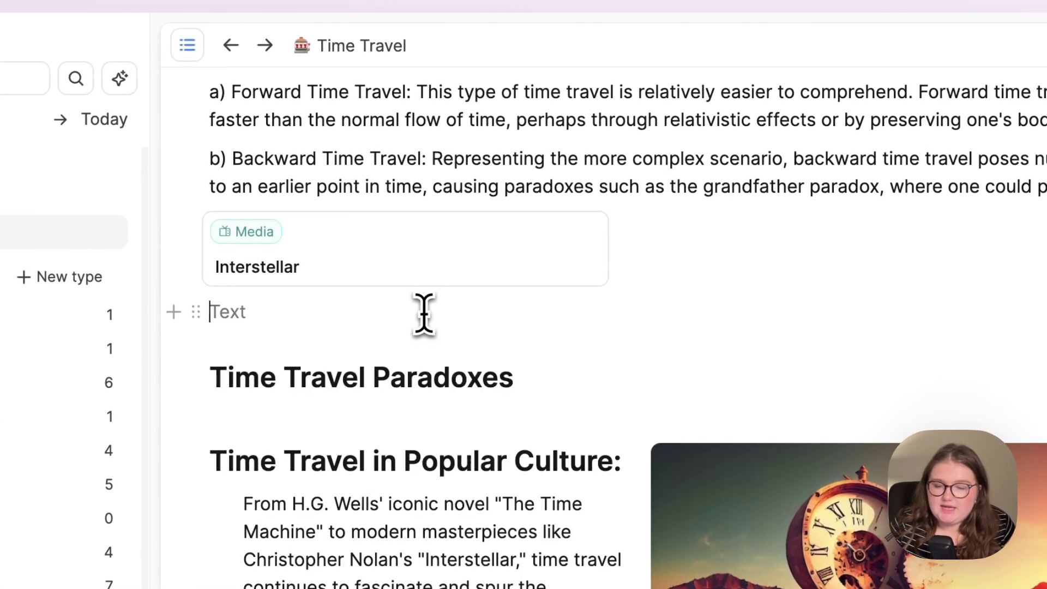
# Place the Interstellar card beside paragraph a) and move paragraph b) under a)
pyautogui.click(589, 232)
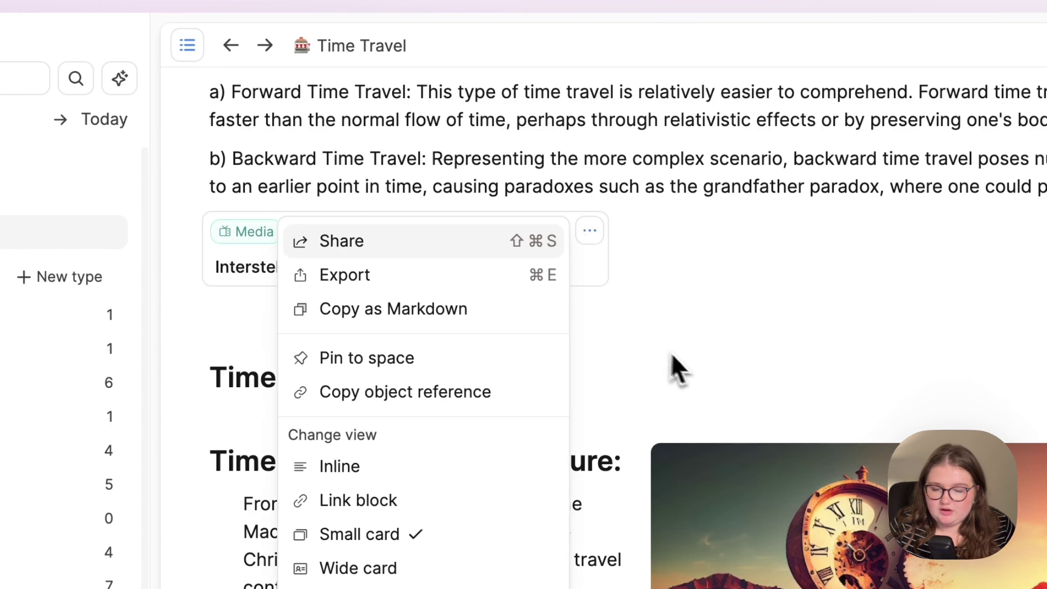
pyautogui.click(676, 370)
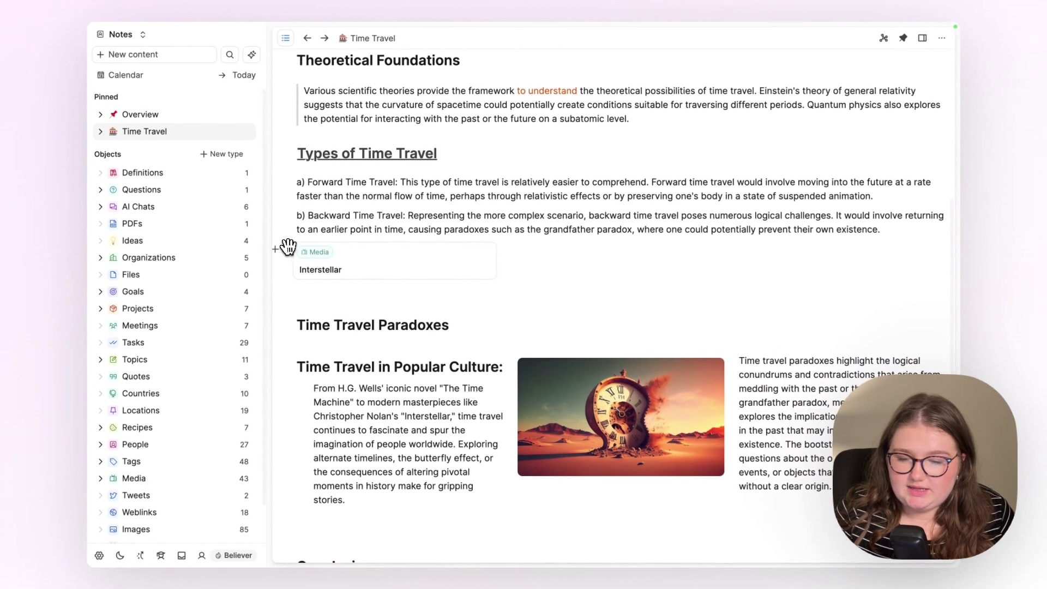
pyautogui.moveTo(287, 247); pyautogui.dragTo(938, 191)
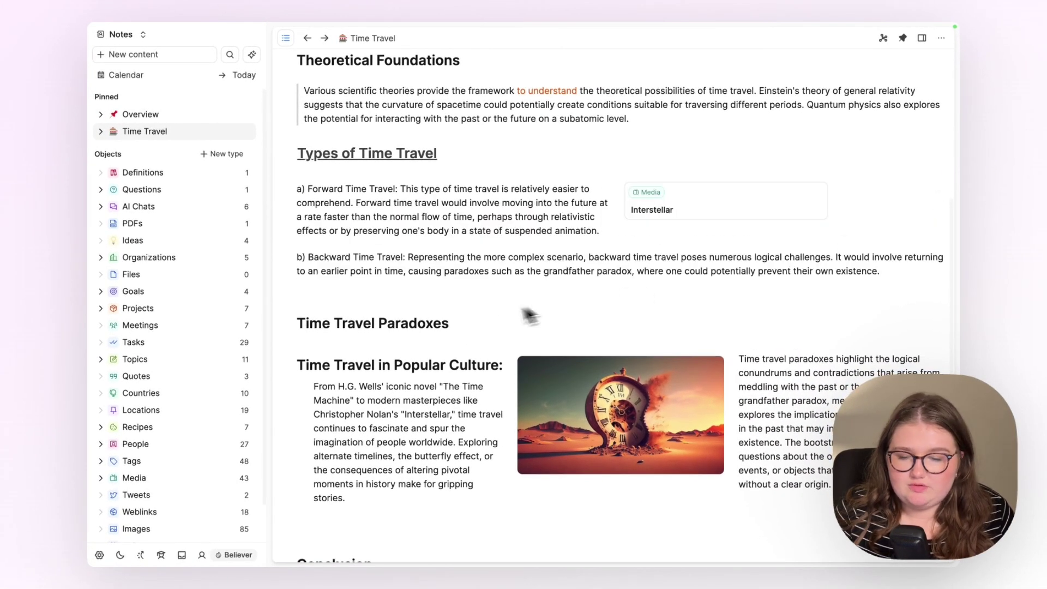
pyautogui.moveTo(296, 256); pyautogui.dragTo(307, 238)
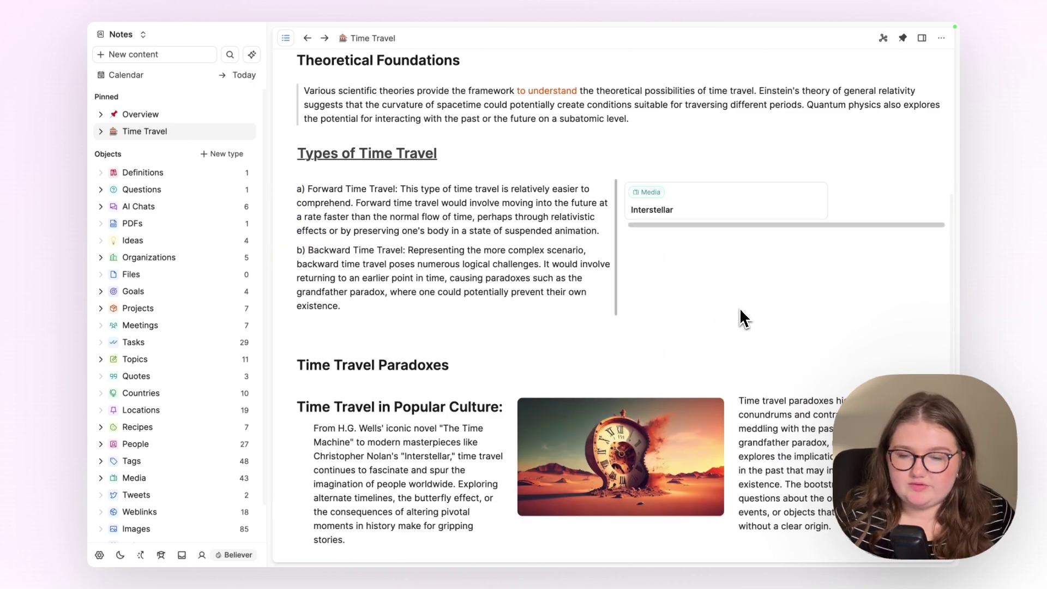
pyautogui.scroll(6, 744, 318)
# Open the slash menu on the empty line below the Conclusion and scroll to Horizontal line
pyautogui.scroll(-2, 745, 318)
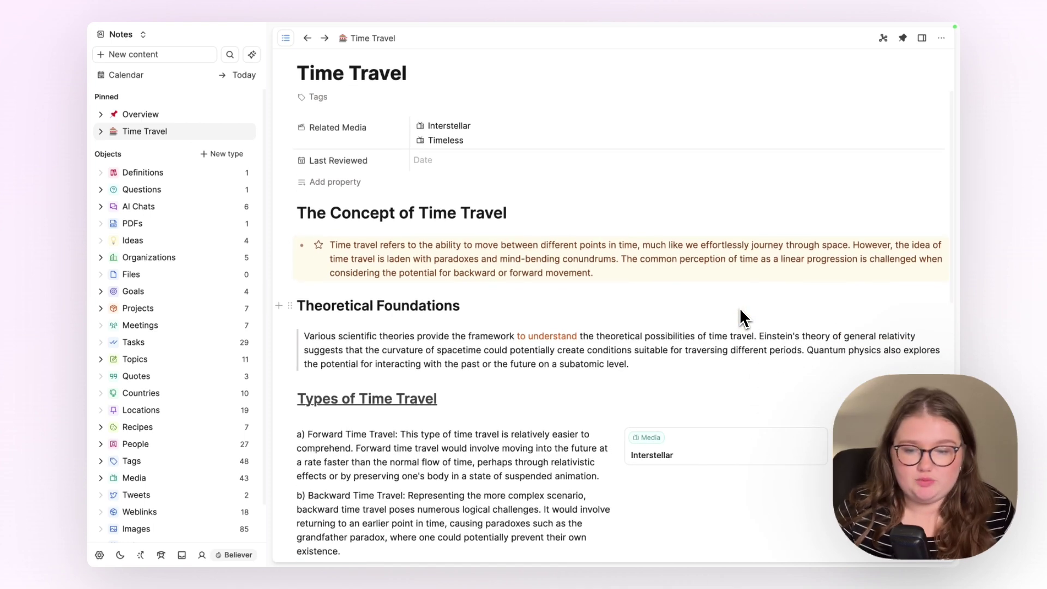
pyautogui.scroll(-10, 740, 311)
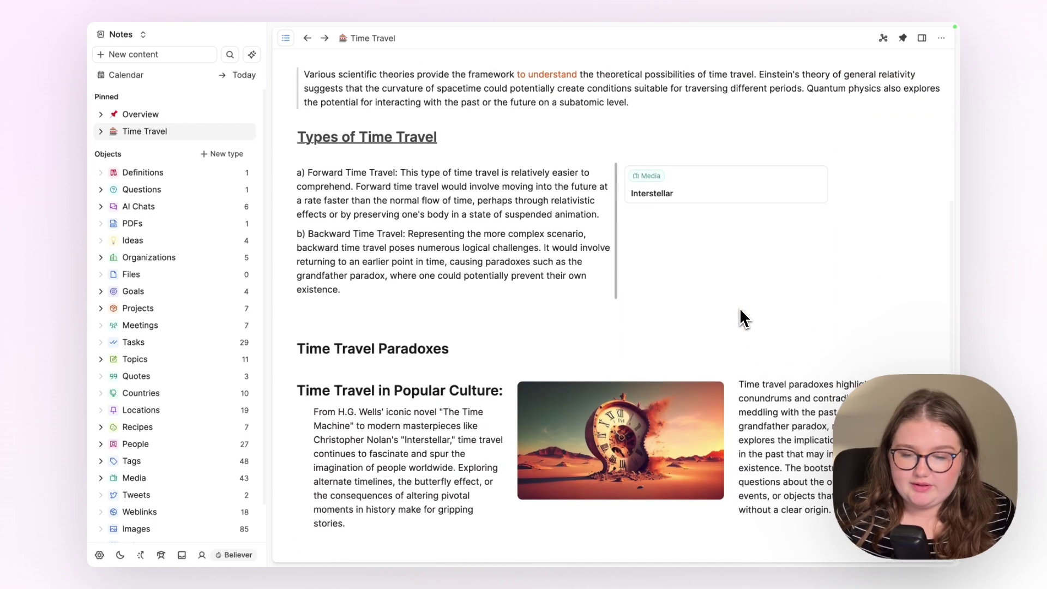
pyautogui.scroll(-5, 741, 316)
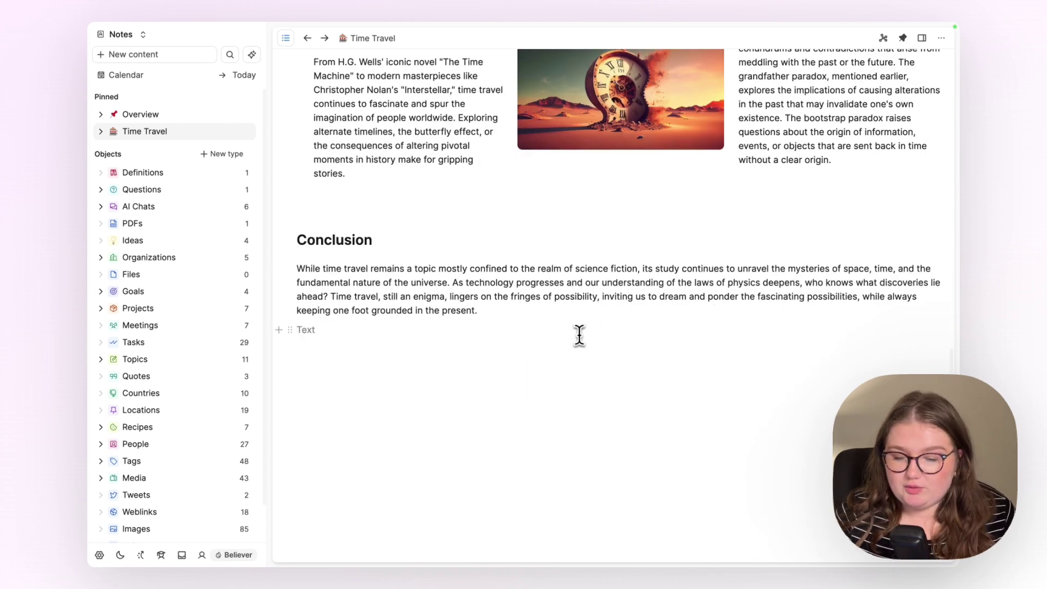
pyautogui.write('/')
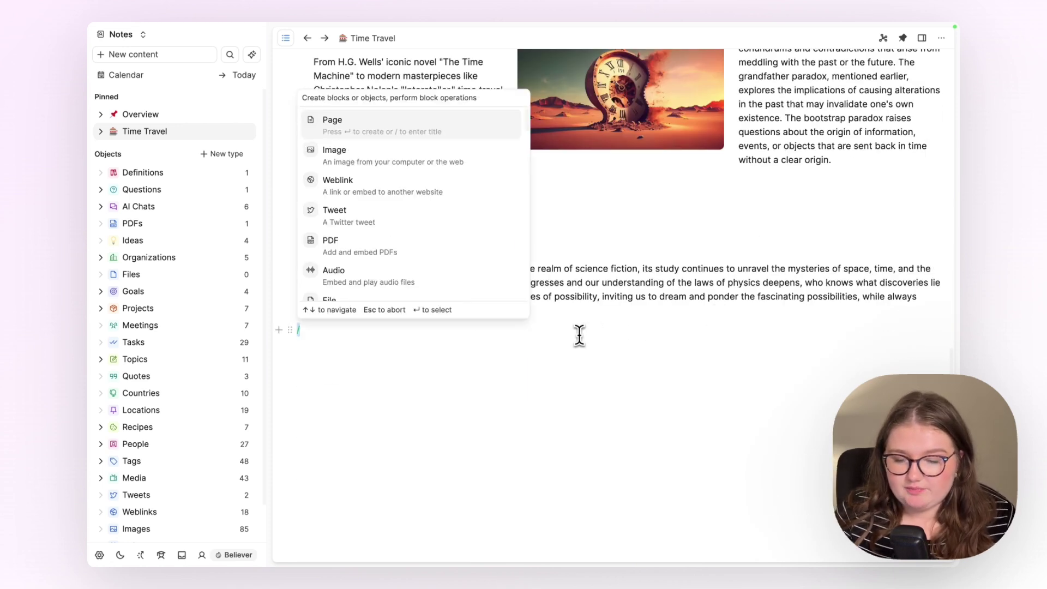
pyautogui.press('BackSpace')
pyautogui.write('/')
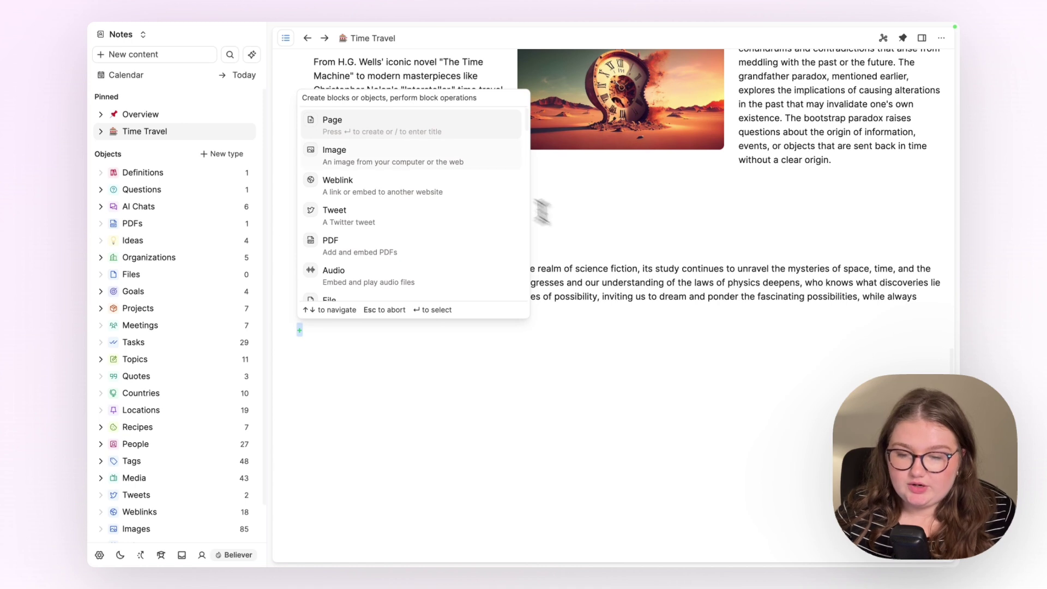
pyautogui.scroll(-2, 376, 221)
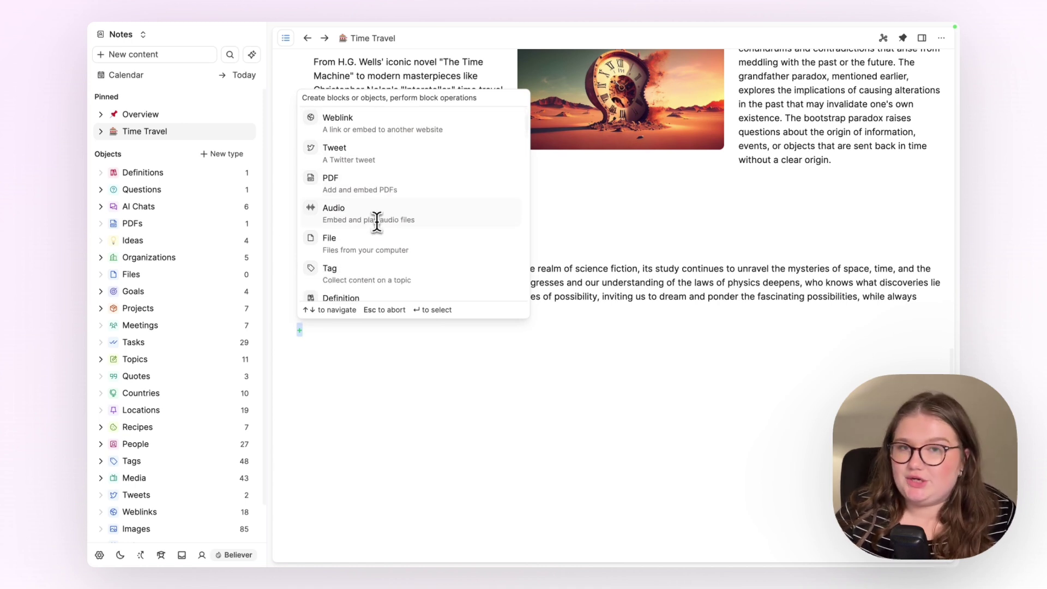
pyautogui.scroll(-10, 376, 221)
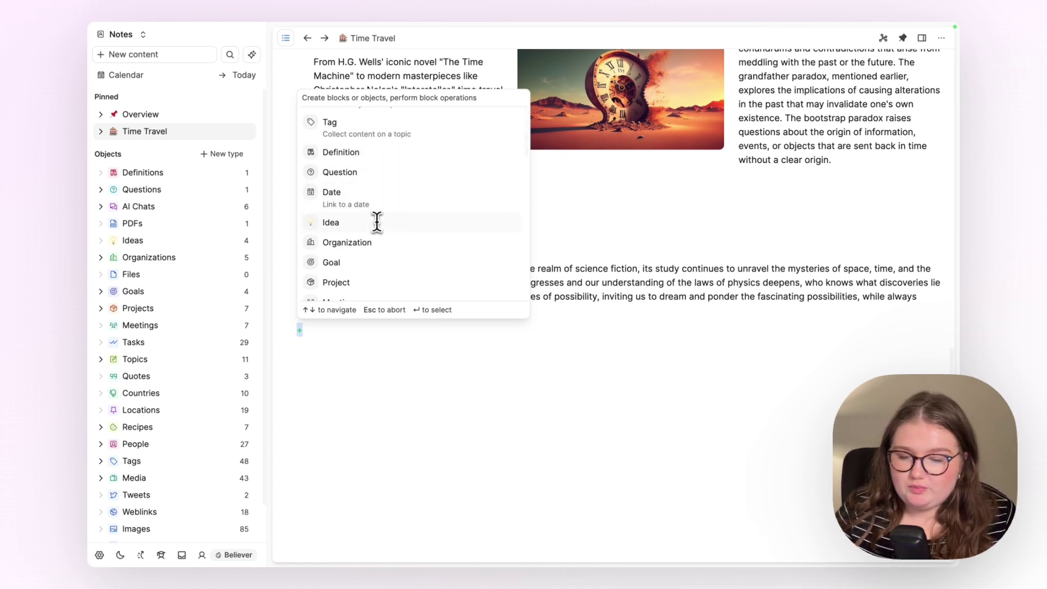
pyautogui.scroll(-6, 376, 221)
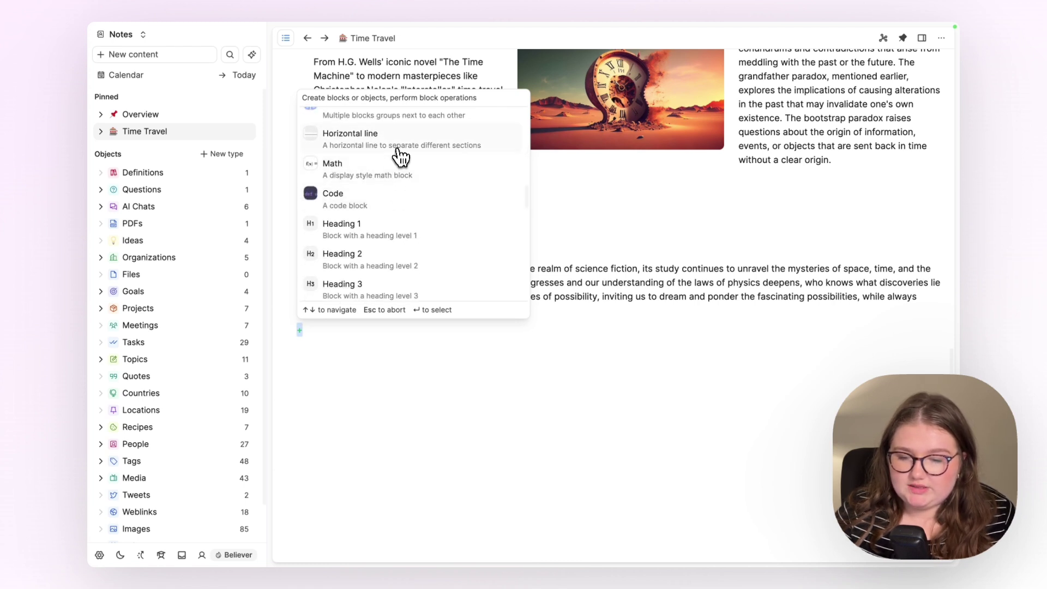
# Insert a horizontal divider and an R code block below the Conclusion
pyautogui.click(398, 150)
pyautogui.write('/code')
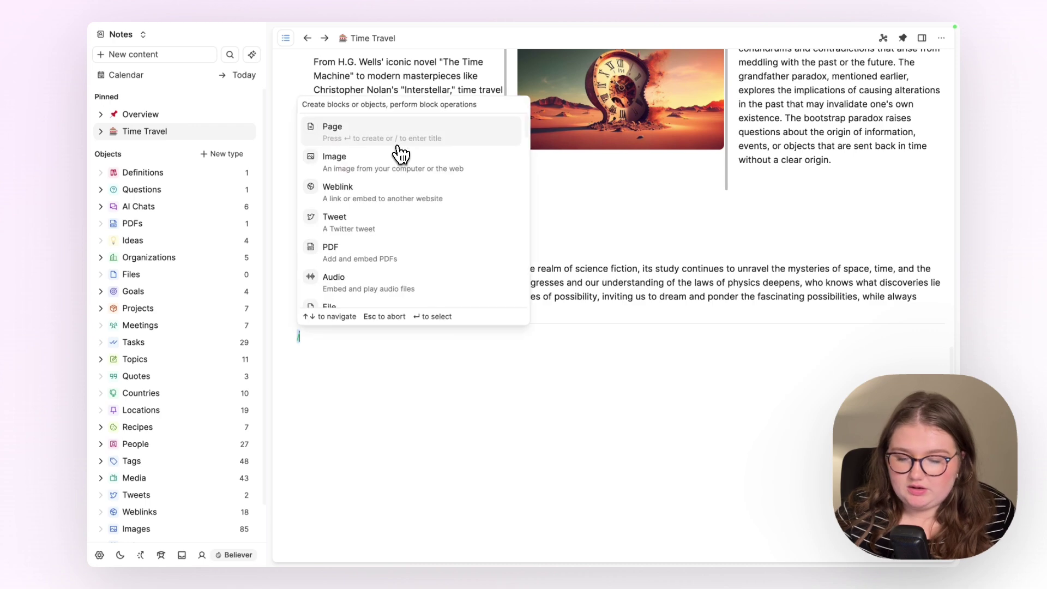
pyautogui.press('Return')
pyautogui.press('Return')
pyautogui.press('Return')
pyautogui.press('Return')
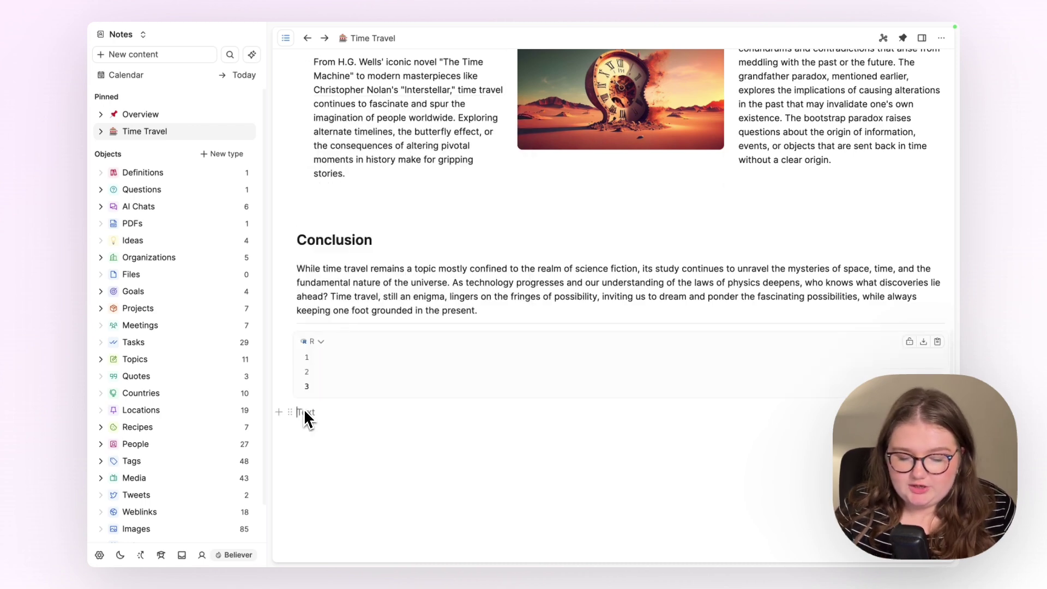
pyautogui.write('/')
pyautogui.press('BackSpace')
pyautogui.write('/')
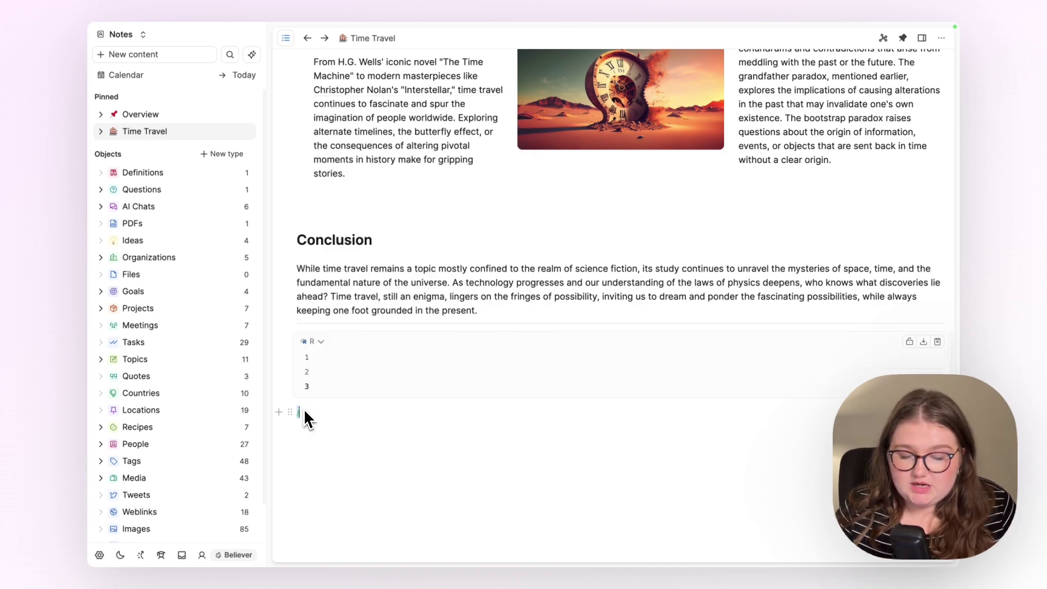
pyautogui.press('BackSpace')
# Add an H2 heading 'hello' with a new paragraph beneath it
pyautogui.write('/')
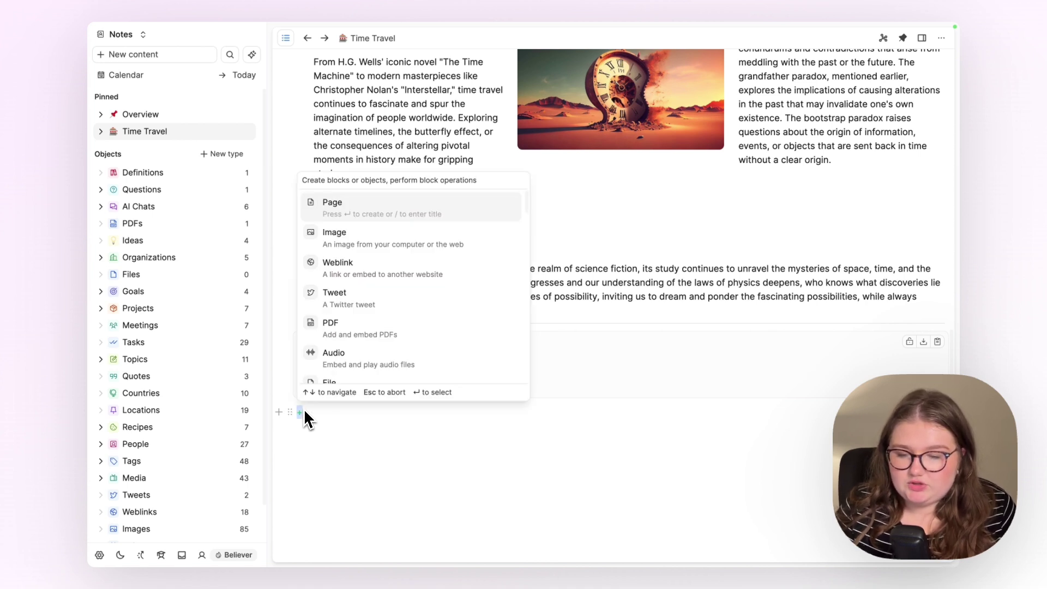
pyautogui.write('h2')
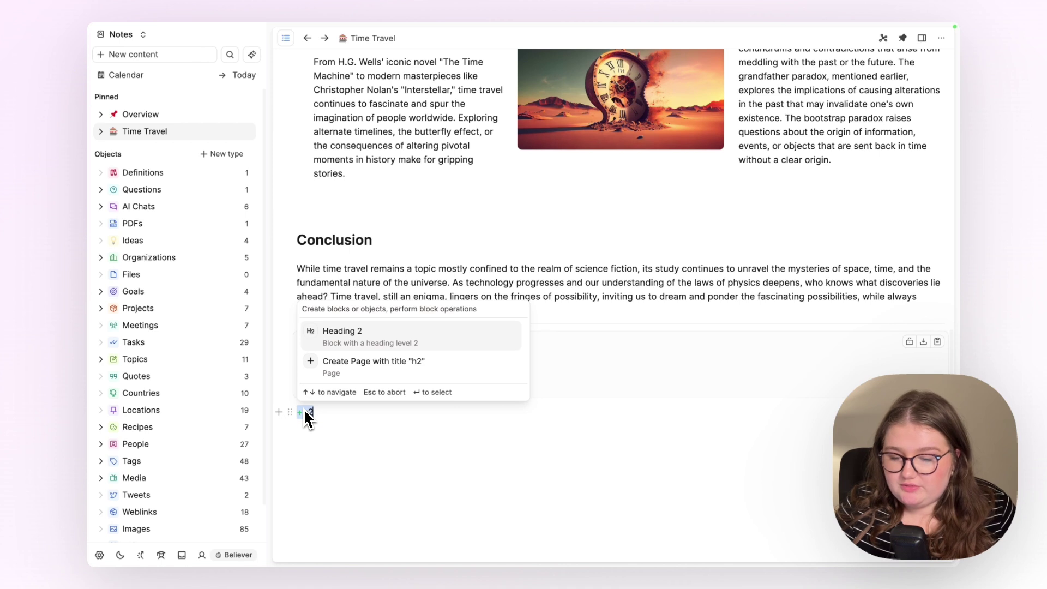
pyautogui.press('Return')
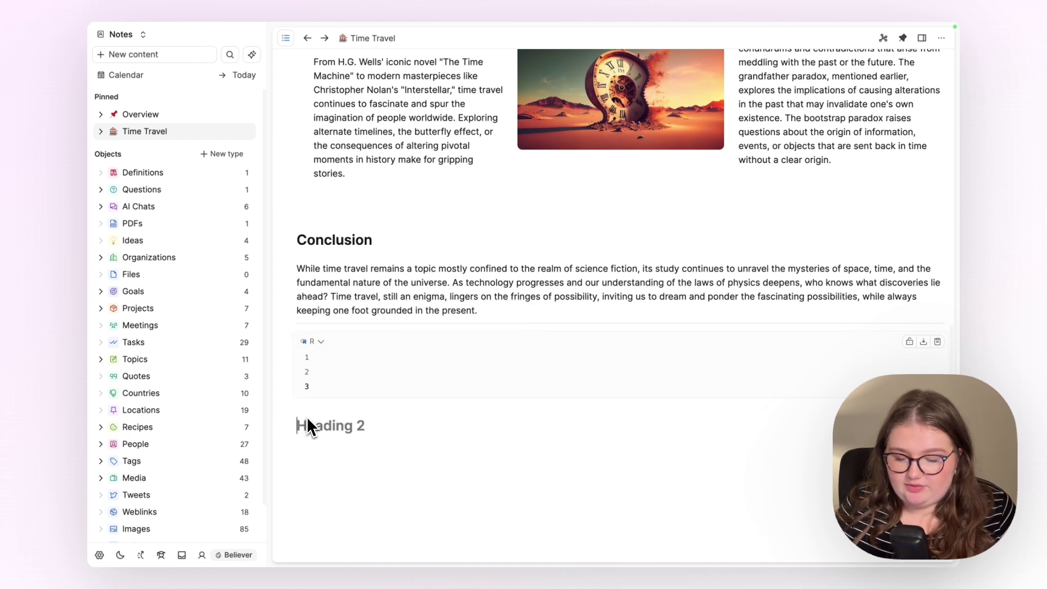
pyautogui.write('hello')
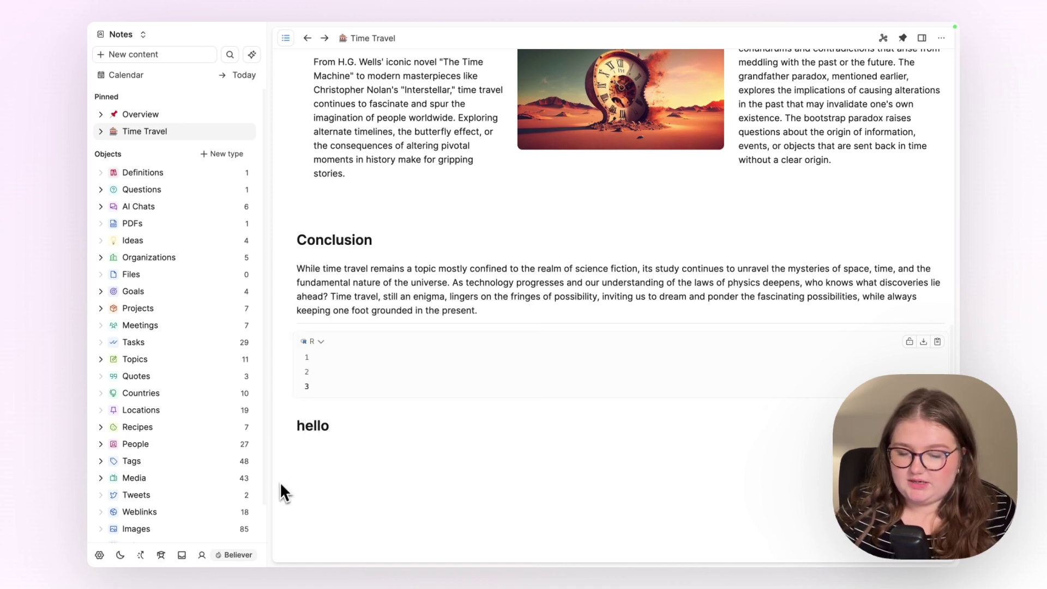
pyautogui.press('Return')
pyautogui.write('h')
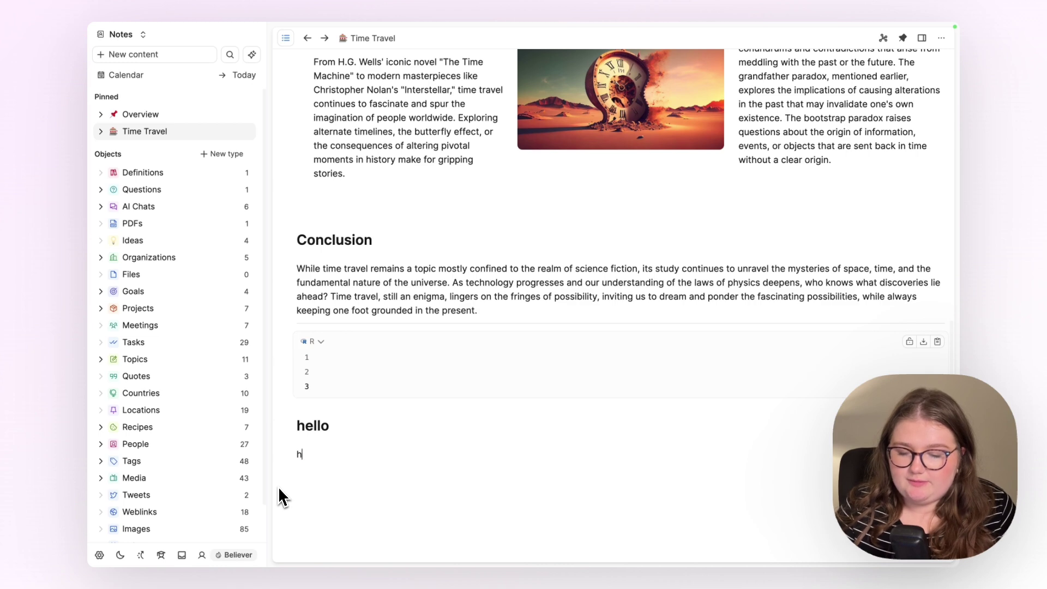
pyautogui.scroll(20, 510, 332)
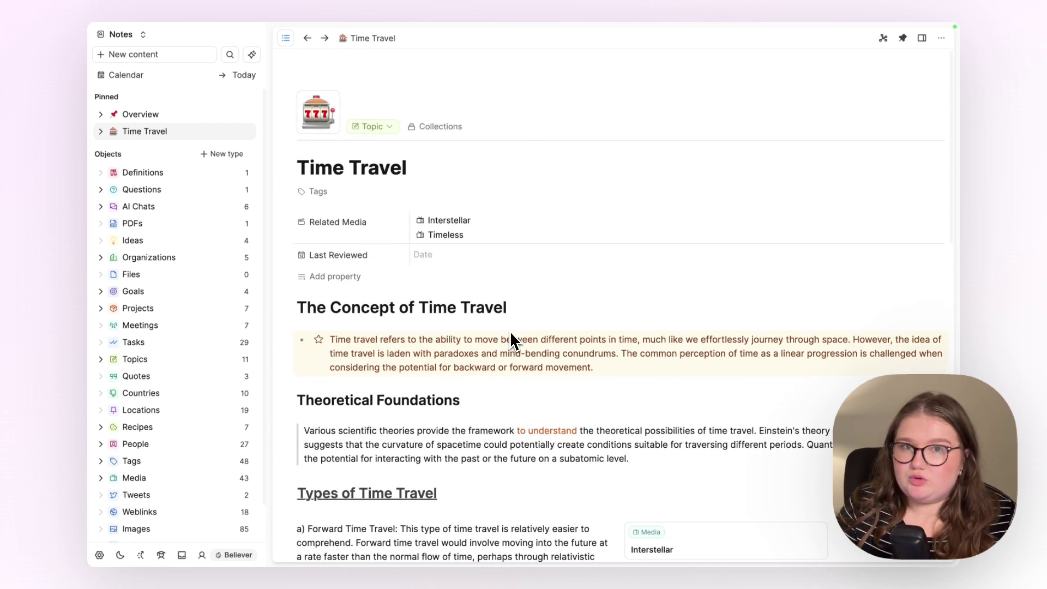